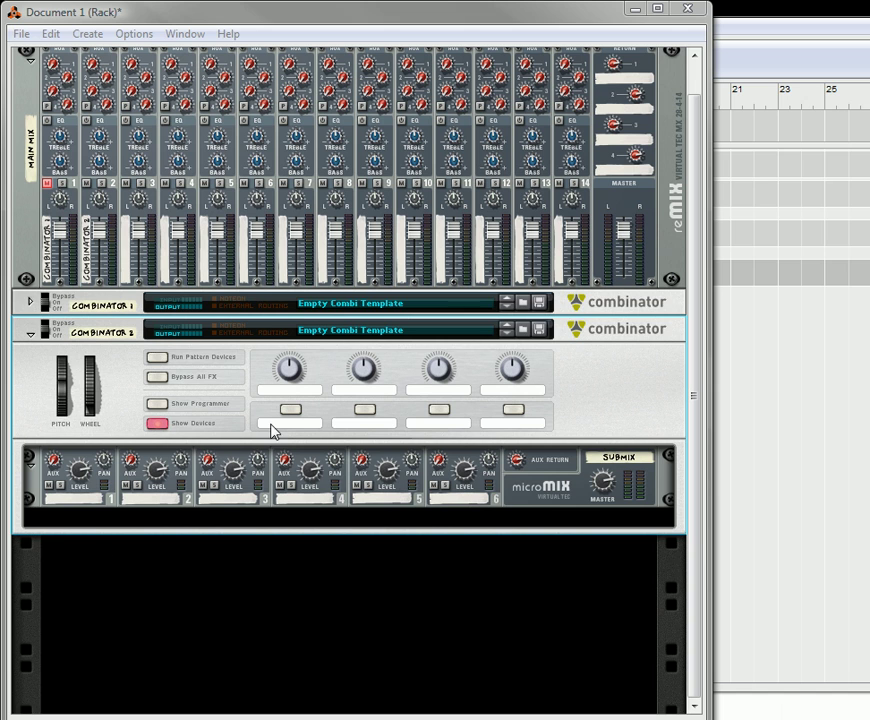
Expand Combinator 1 in the rack and show the devices inside it.
{"action": "mouse_move", "coordinate": [296, 477]}
{"action": "left_click", "coordinate": [30, 301]}
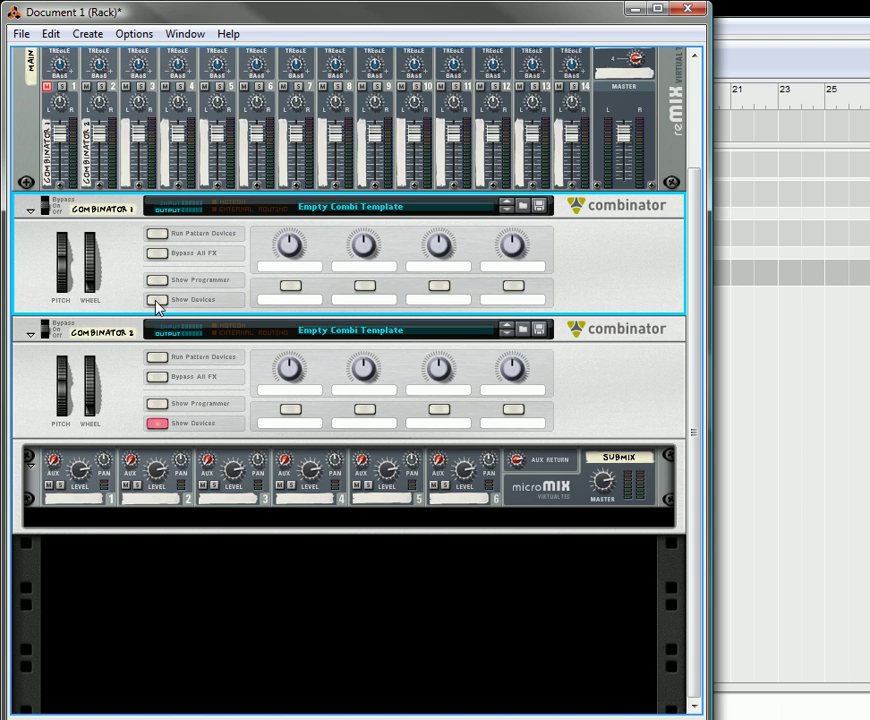
{"action": "left_click", "coordinate": [157, 299]}
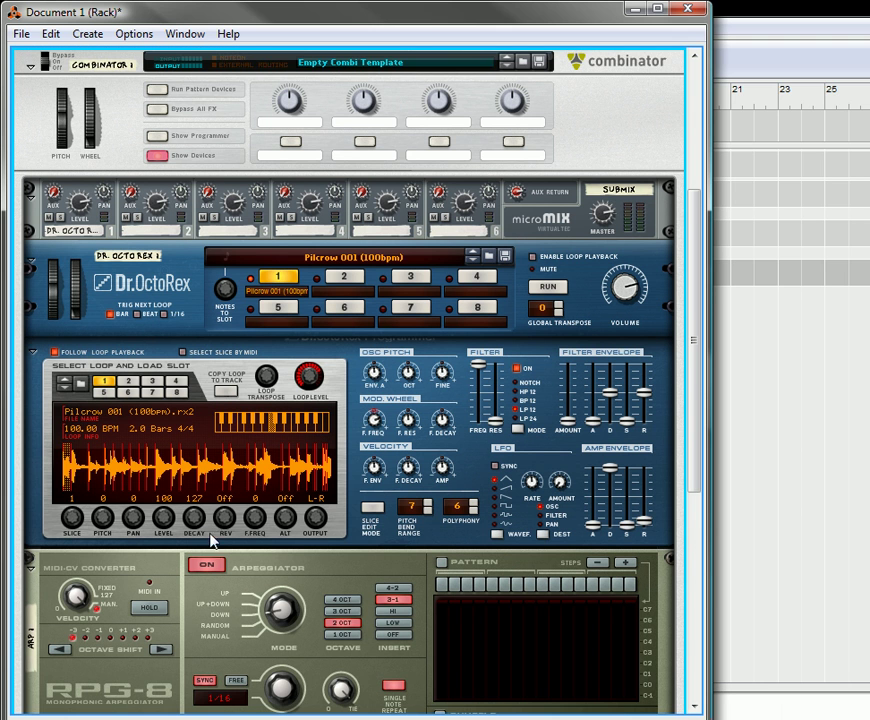
Examine the Dr. OctoRex and RPG-8 inside Combinator 1, including the cable routing on the rear of the rack.
{"action": "scroll", "coordinate": [212, 541], "scroll_direction": "down", "scroll_amount": 3}
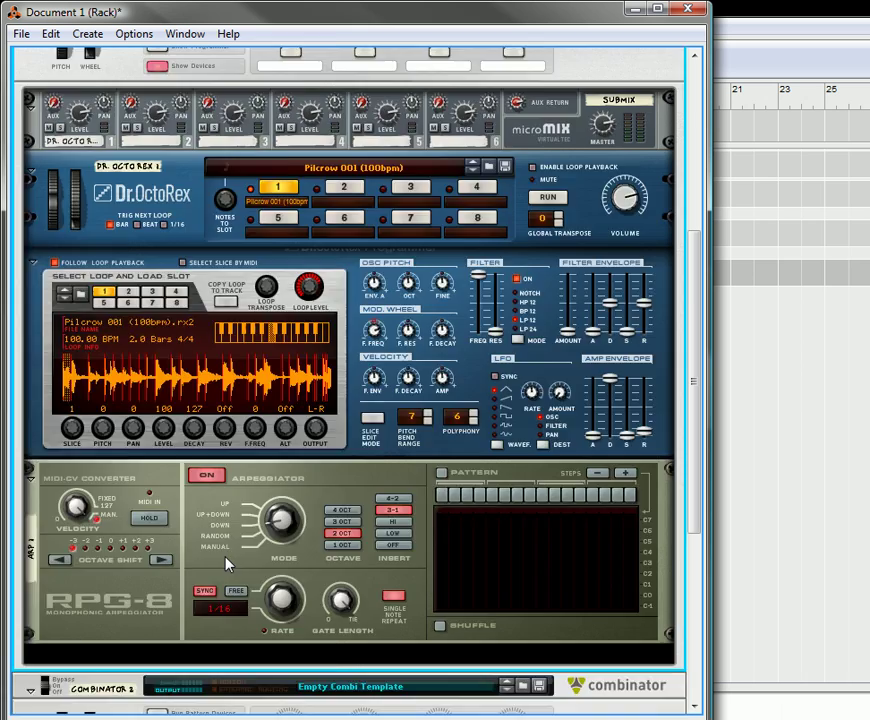
{"action": "key", "text": "Tab"}
{"action": "scroll", "coordinate": [213, 543], "scroll_direction": "up", "scroll_amount": 7}
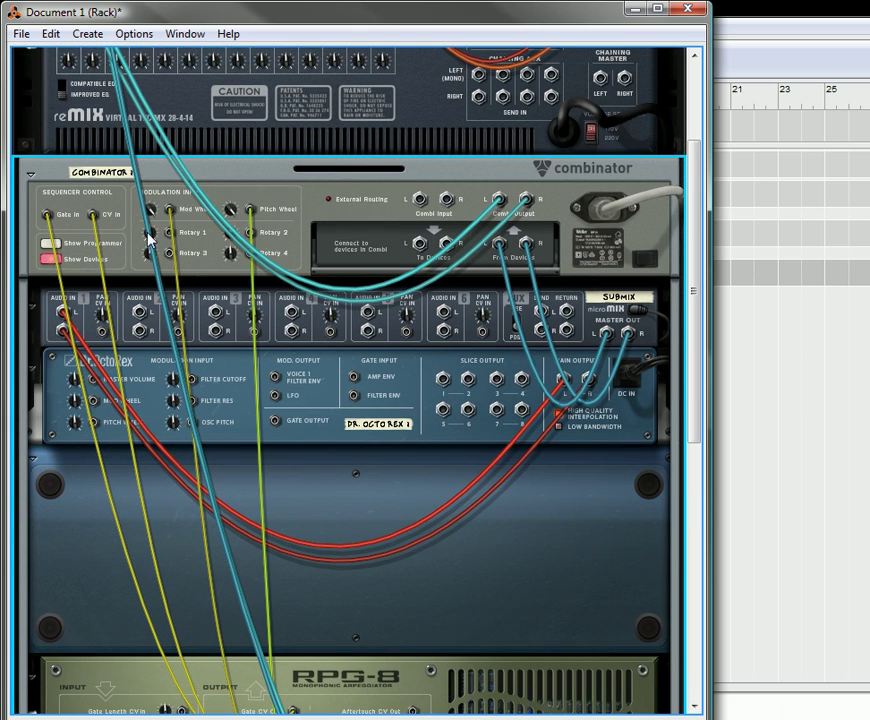
{"action": "key", "text": "Tab"}
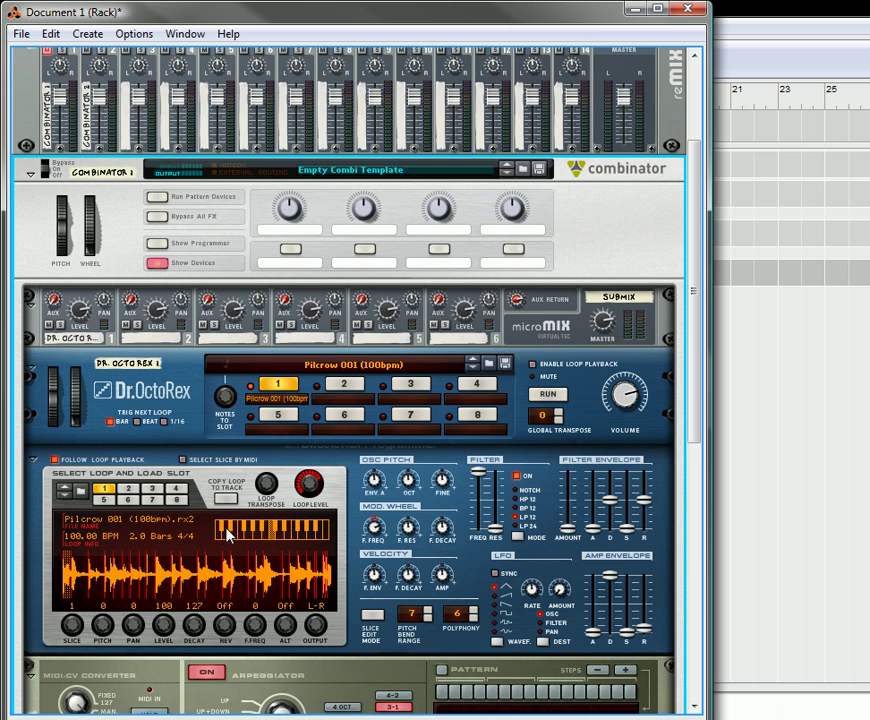
{"action": "scroll", "coordinate": [228, 535], "scroll_direction": "down", "scroll_amount": 4}
{"action": "scroll", "coordinate": [258, 512], "scroll_direction": "up", "scroll_amount": 2}
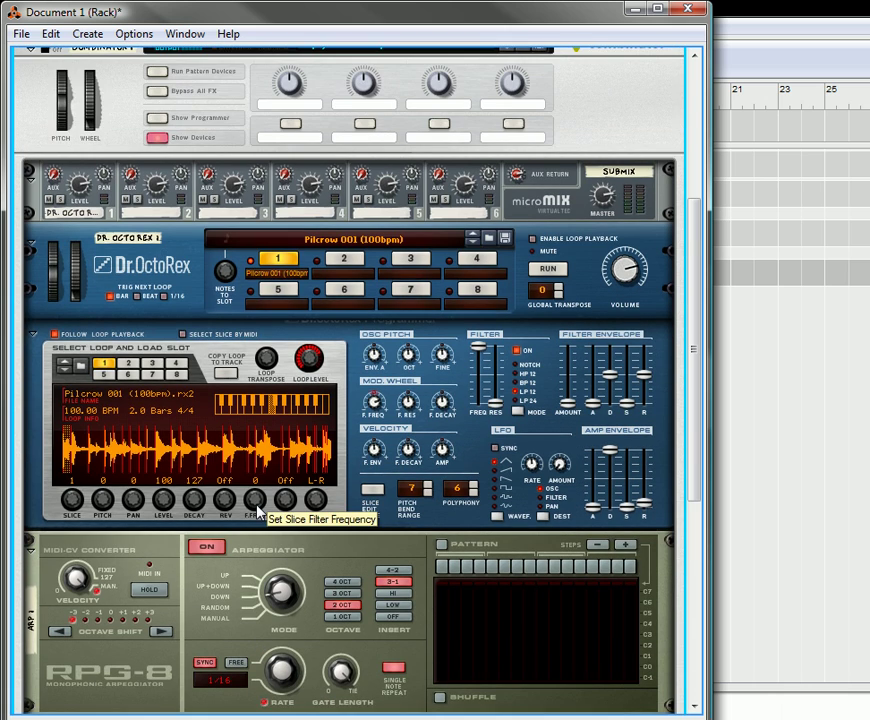
{"action": "scroll", "coordinate": [258, 512], "scroll_direction": "up", "scroll_amount": 3}
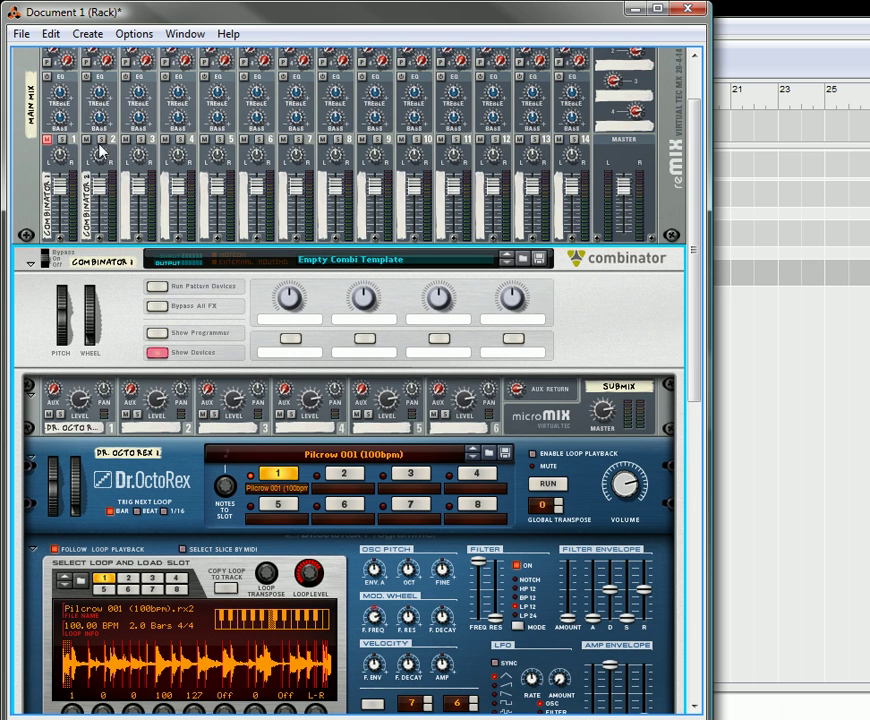
{"action": "scroll", "coordinate": [270, 425], "scroll_direction": "down", "scroll_amount": 3}
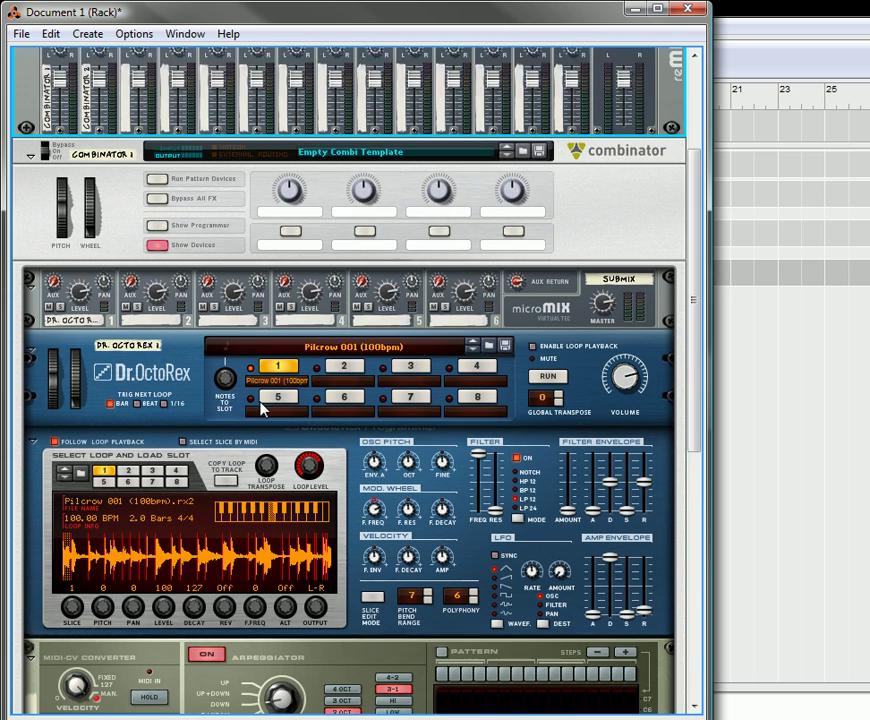
{"action": "scroll", "coordinate": [270, 425], "scroll_direction": "down", "scroll_amount": 1}
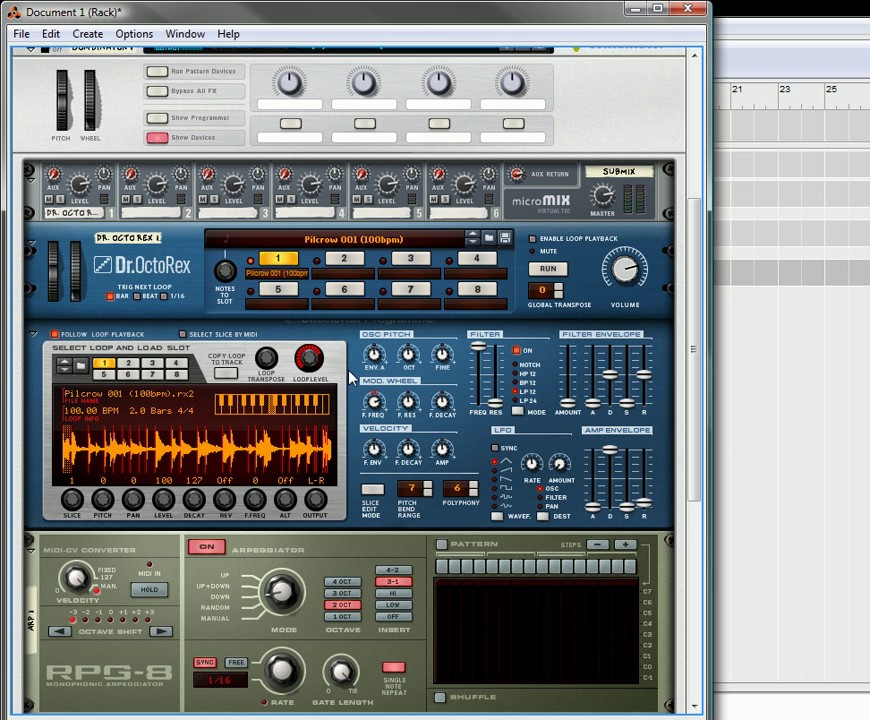
On the rack's rear, move the RPG-8 Note CV cable from Combinator 1's CV In to Dr. OctoRex's OSC Pitch input and adjust that input's trim.
{"action": "key", "text": "Tab"}
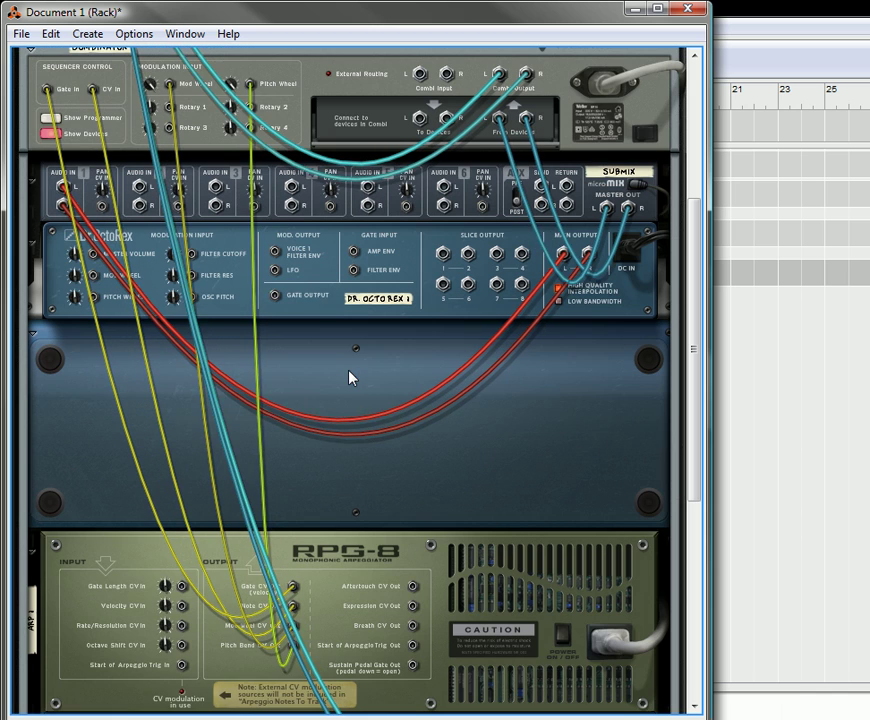
{"action": "scroll", "coordinate": [365, 557], "scroll_direction": "up", "scroll_amount": 1}
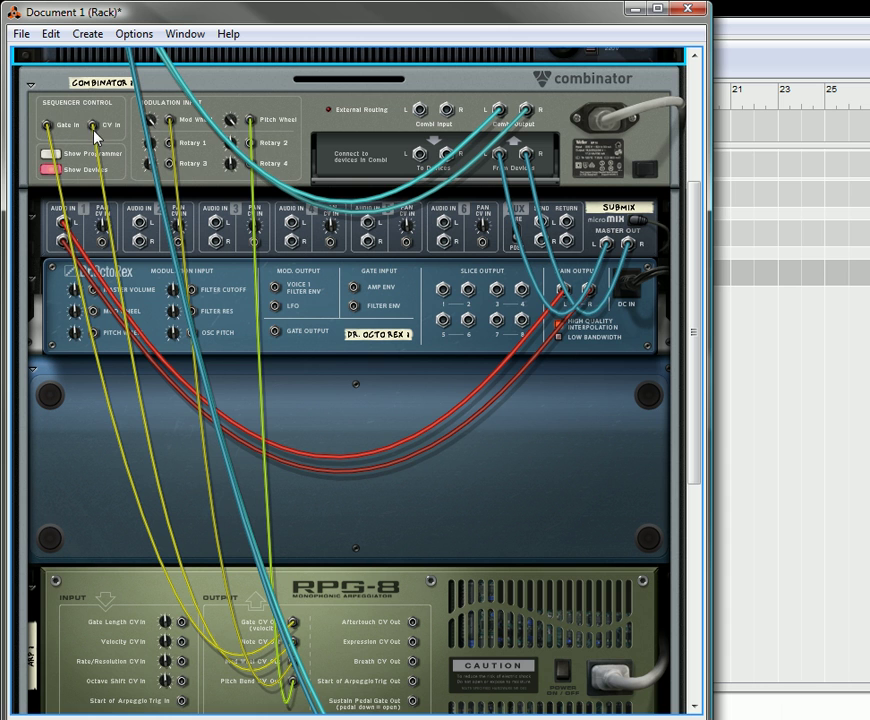
{"action": "left_click_drag", "start_coordinate": [95, 128], "coordinate": [196, 342]}
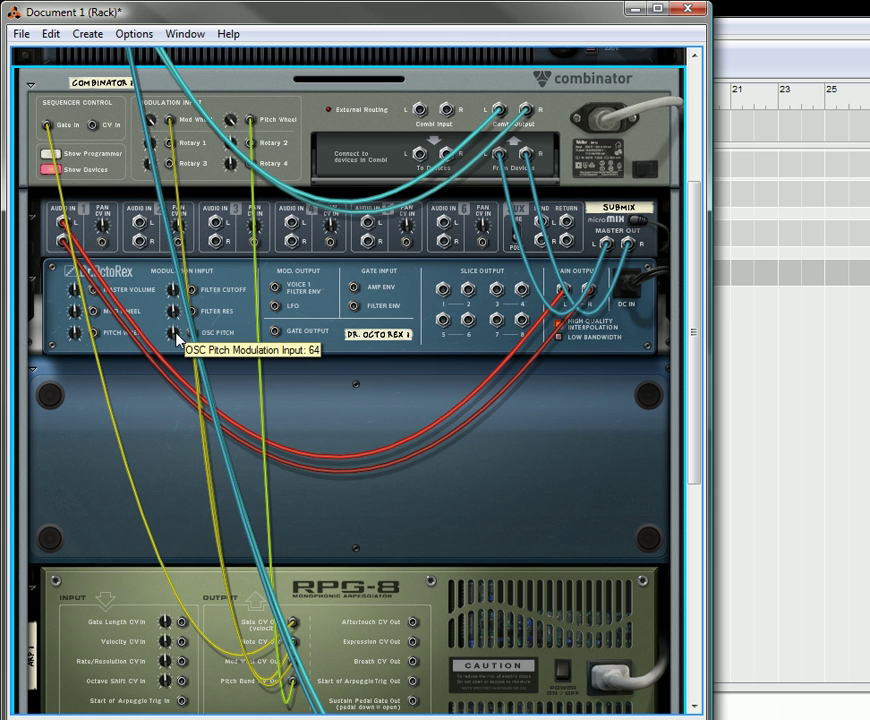
{"action": "left_click_drag", "start_coordinate": [177, 335], "coordinate": [176, 280]}
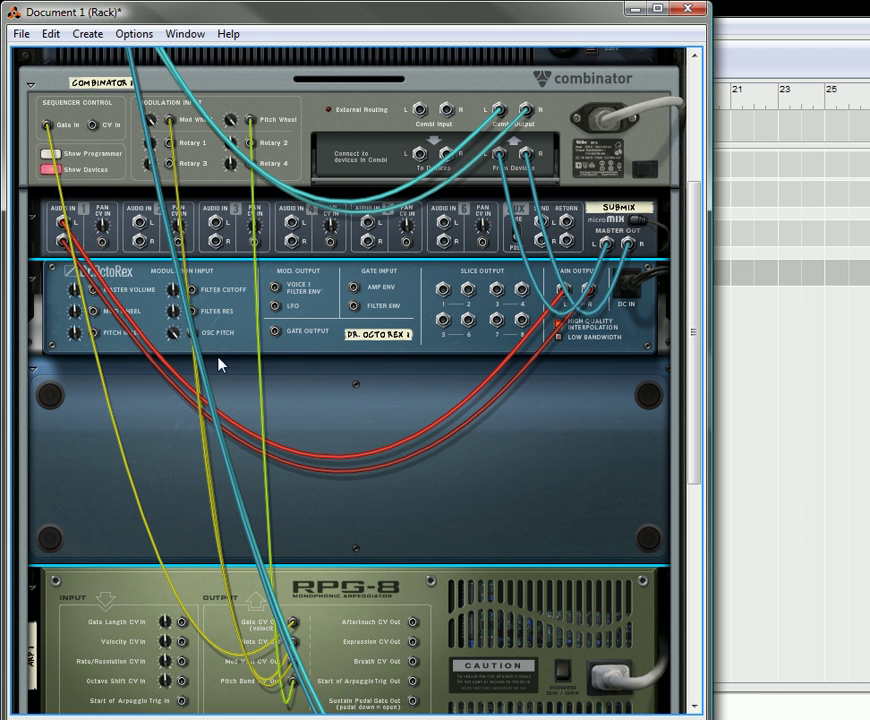
{"action": "key", "text": "Tab"}
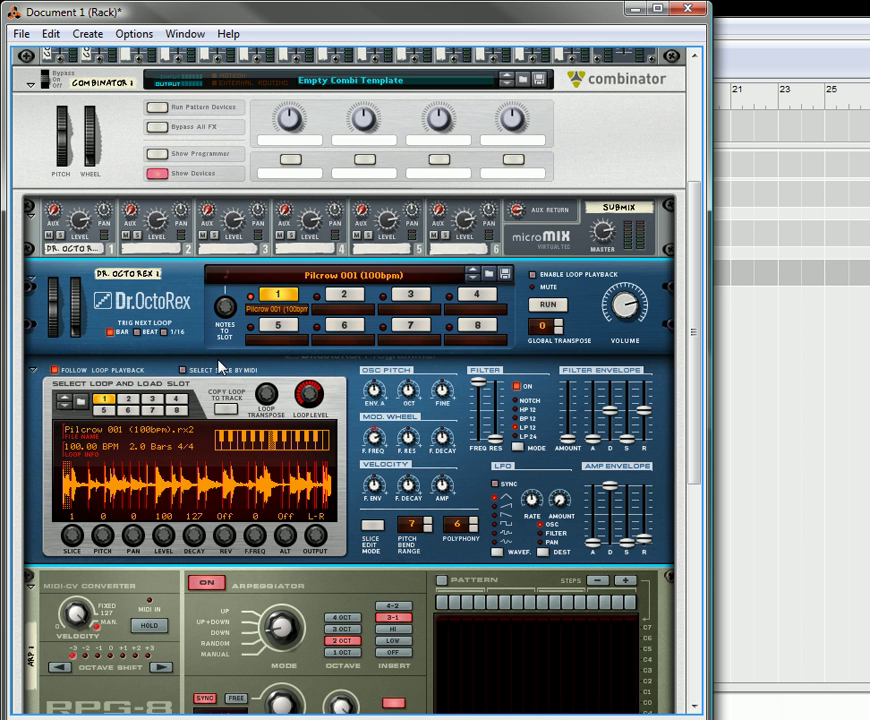
{"action": "left_click", "coordinate": [745, 456]}
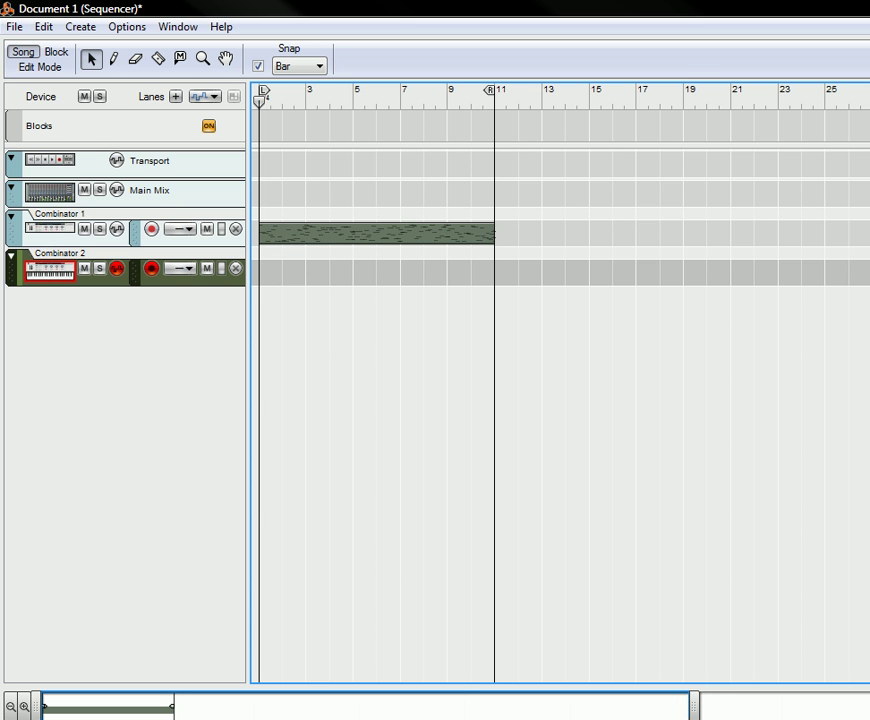
{"action": "key", "text": "alt+Tab"}
{"action": "key", "text": "Tab"}
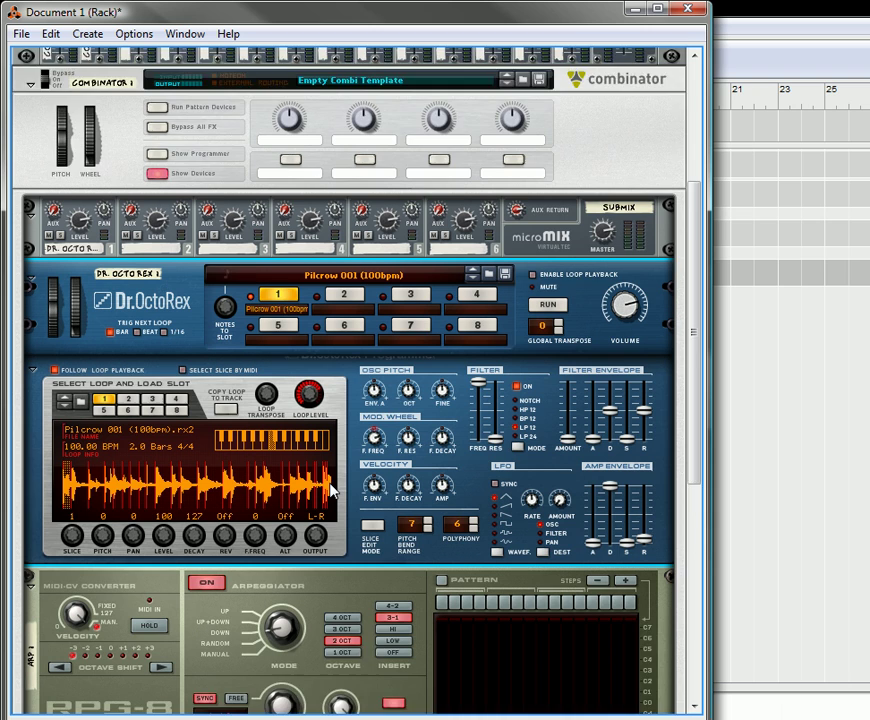
Set the RPG-8 octave shift to 0 and start playback.
{"action": "scroll", "coordinate": [333, 496], "scroll_direction": "down", "scroll_amount": 3}
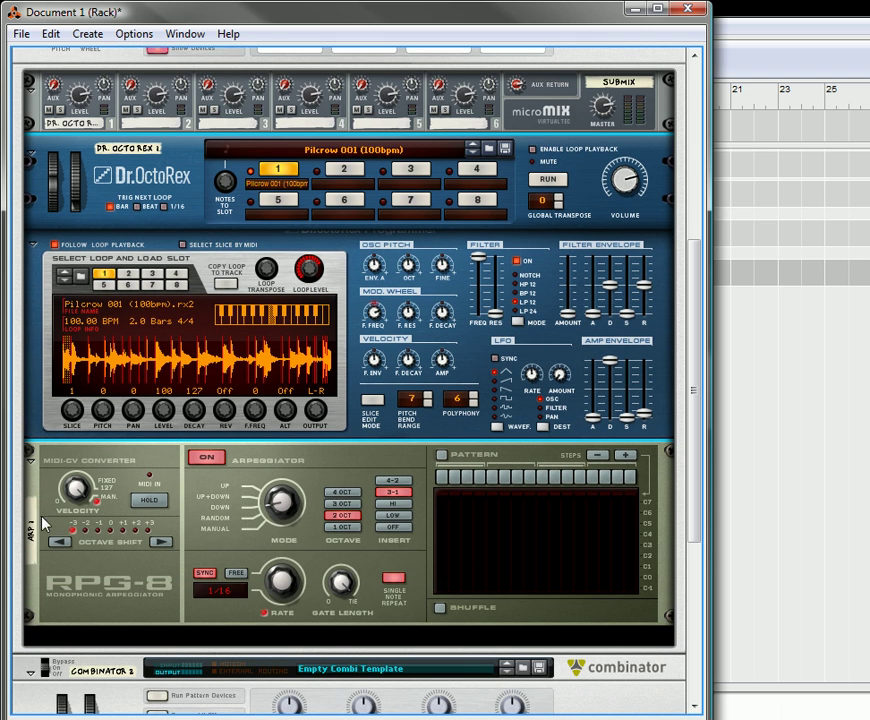
{"action": "left_click", "coordinate": [106, 532]}
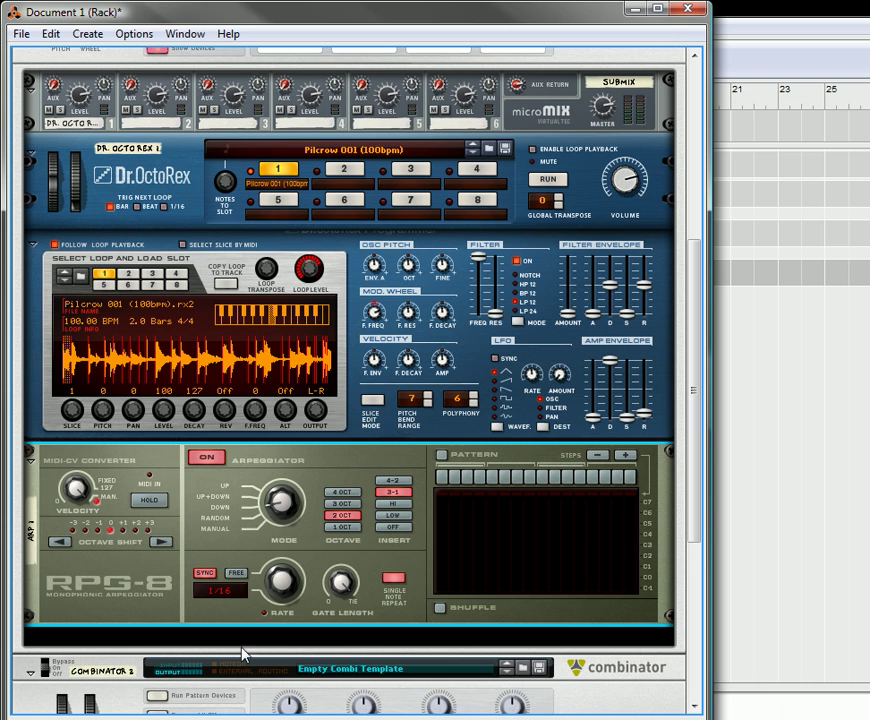
{"action": "key", "text": "space"}
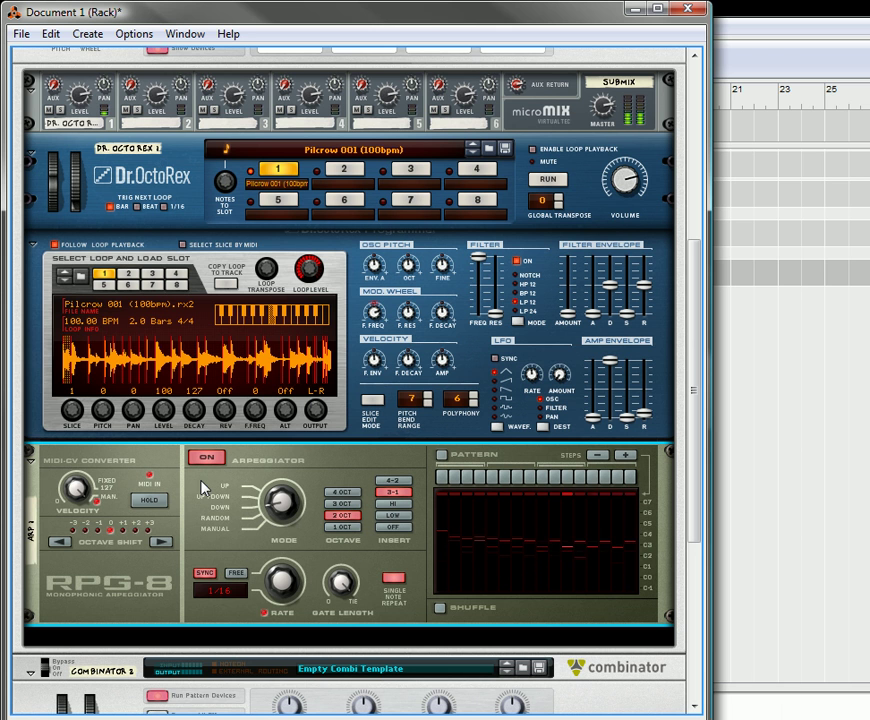
Reset the OSC Pitch modulation input trim on the rear of Dr. OctoRex to 64 and return to the rack's front.
{"action": "key", "text": "Tab"}
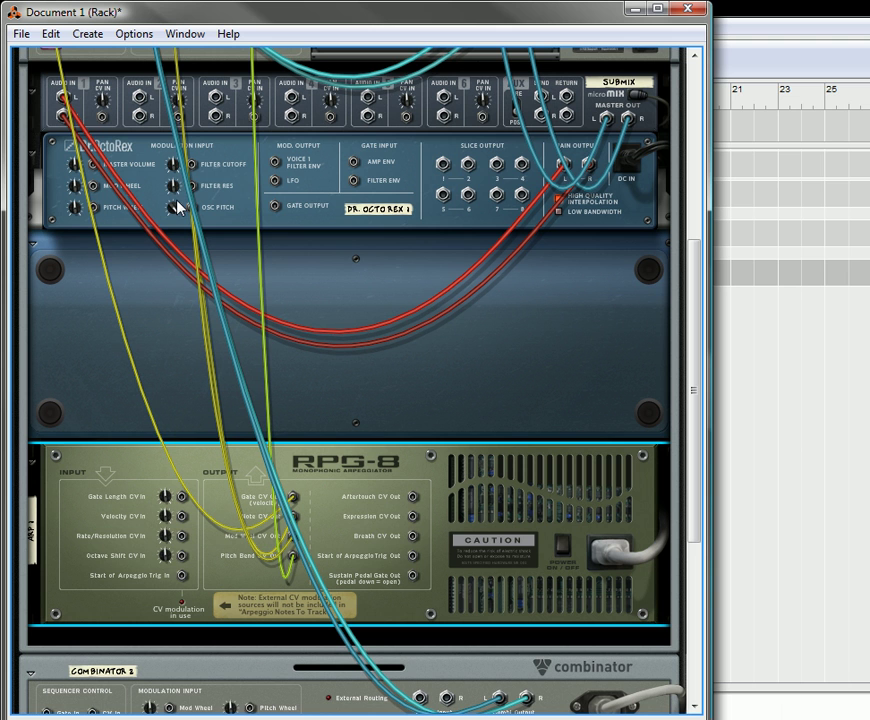
{"action": "left_click", "coordinate": [174, 207], "text": "ctrl"}
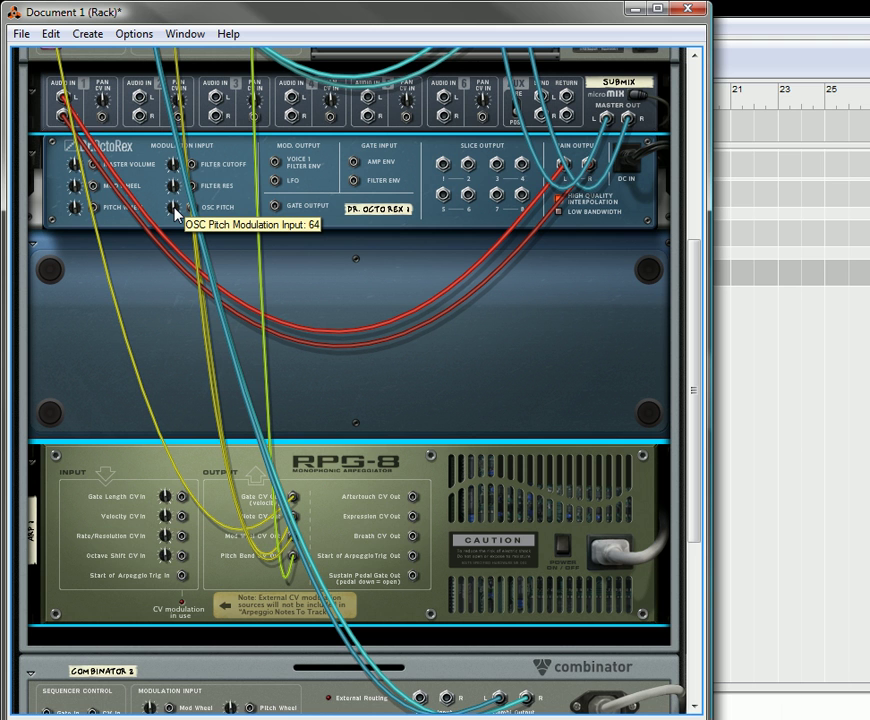
{"action": "key", "text": "Tab"}
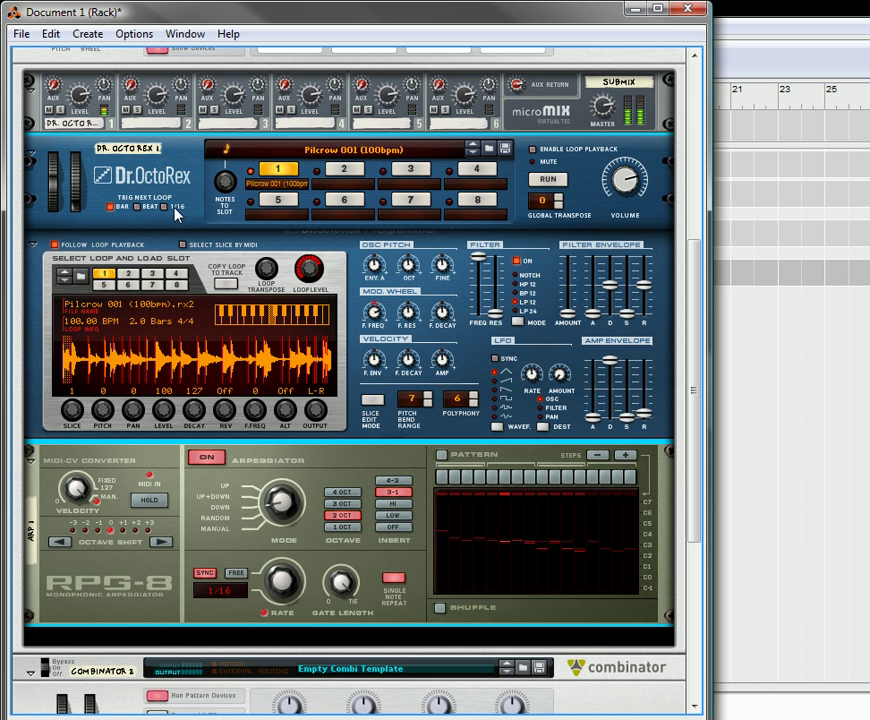
Try different RPG-8 octave shift settings between -2 and +2 during playback.
{"action": "left_click", "coordinate": [86, 532]}
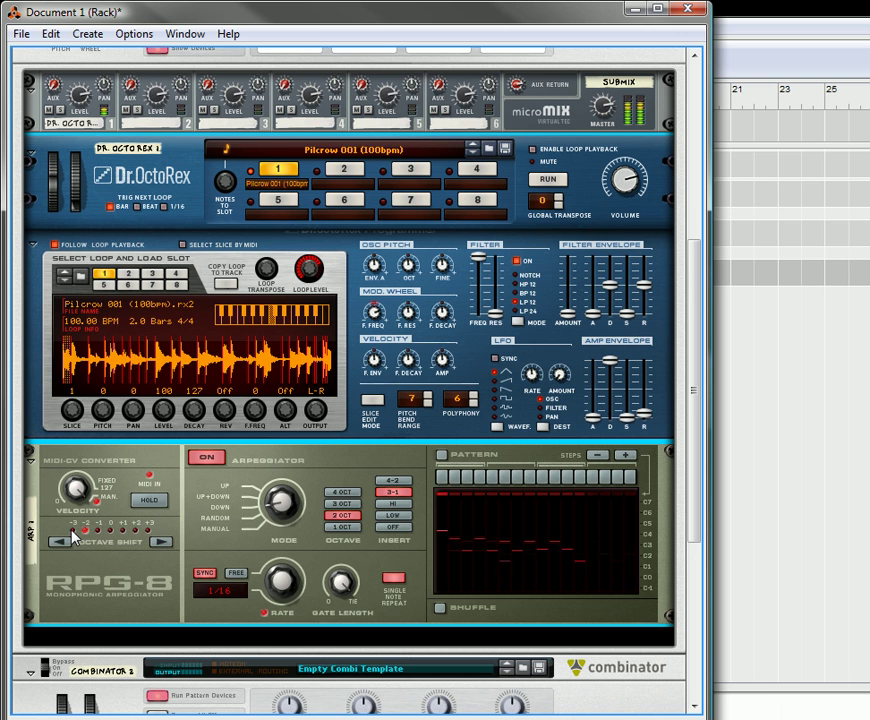
{"action": "left_click", "coordinate": [72, 530]}
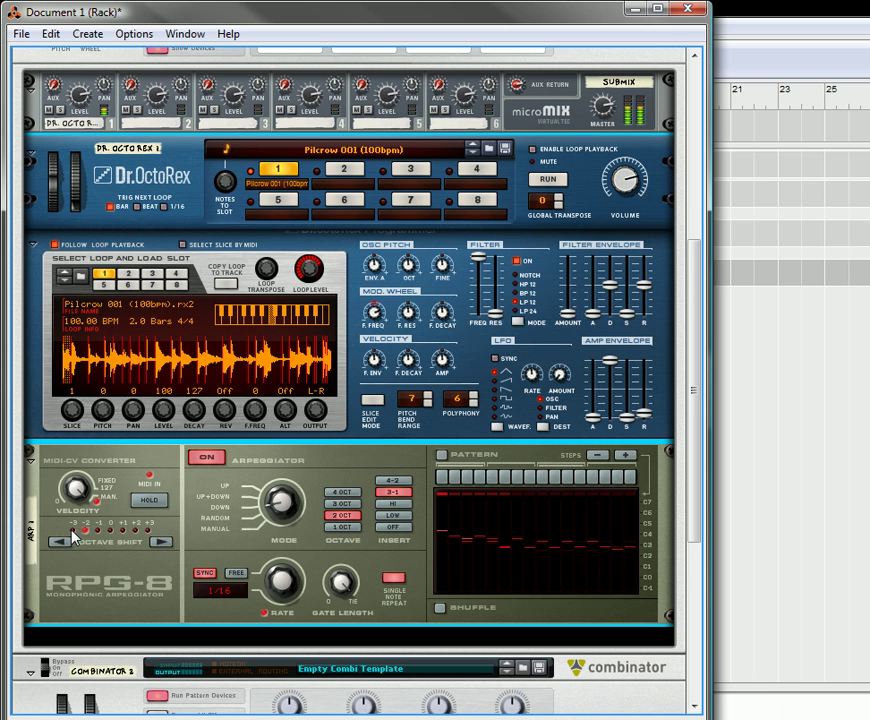
{"action": "left_click", "coordinate": [135, 531]}
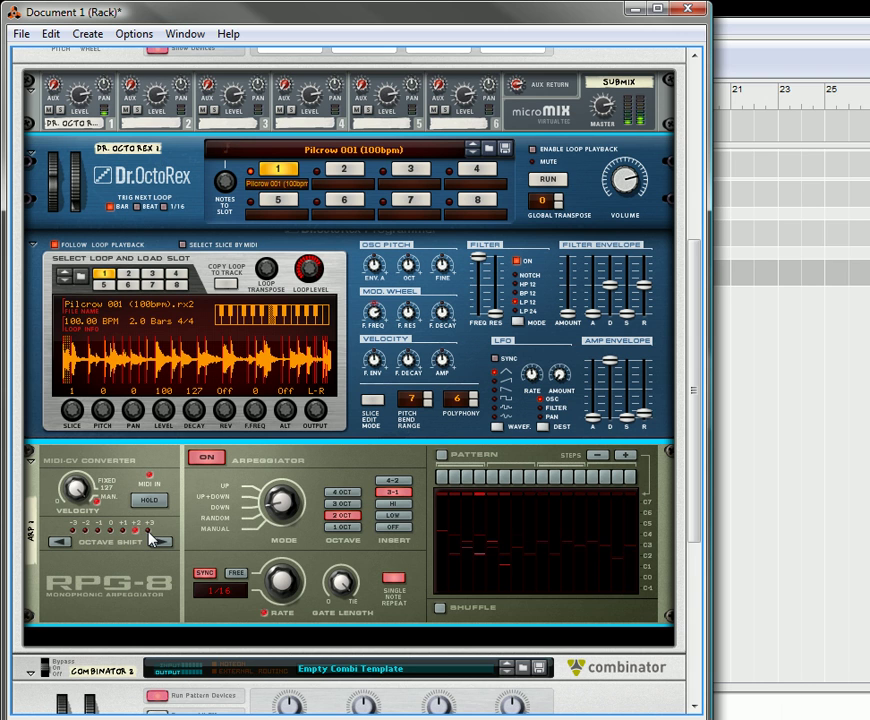
{"action": "left_click", "coordinate": [123, 531]}
{"action": "left_click", "coordinate": [111, 530]}
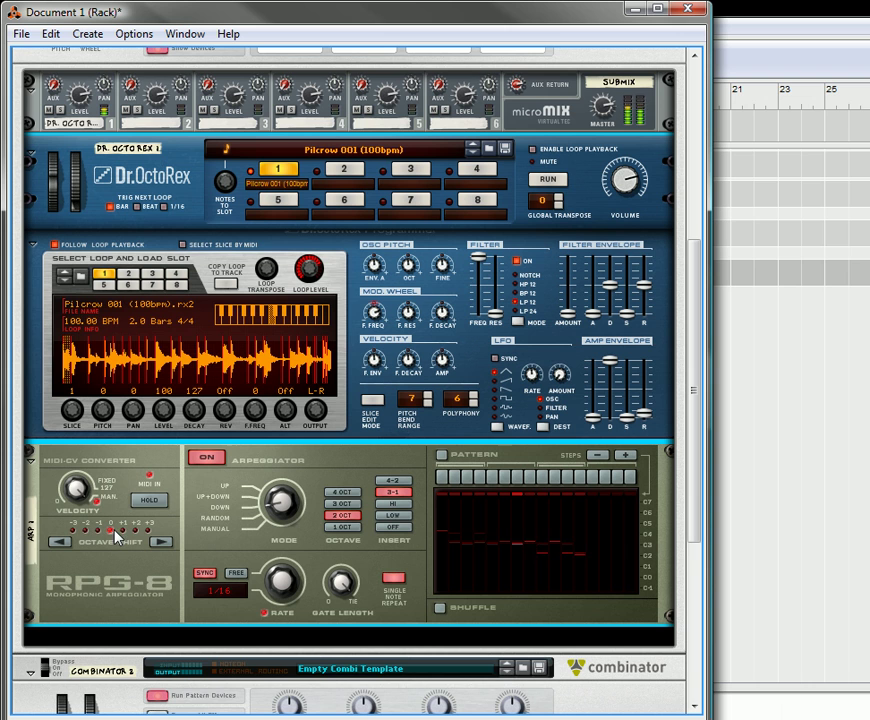
{"action": "left_click", "coordinate": [98, 530]}
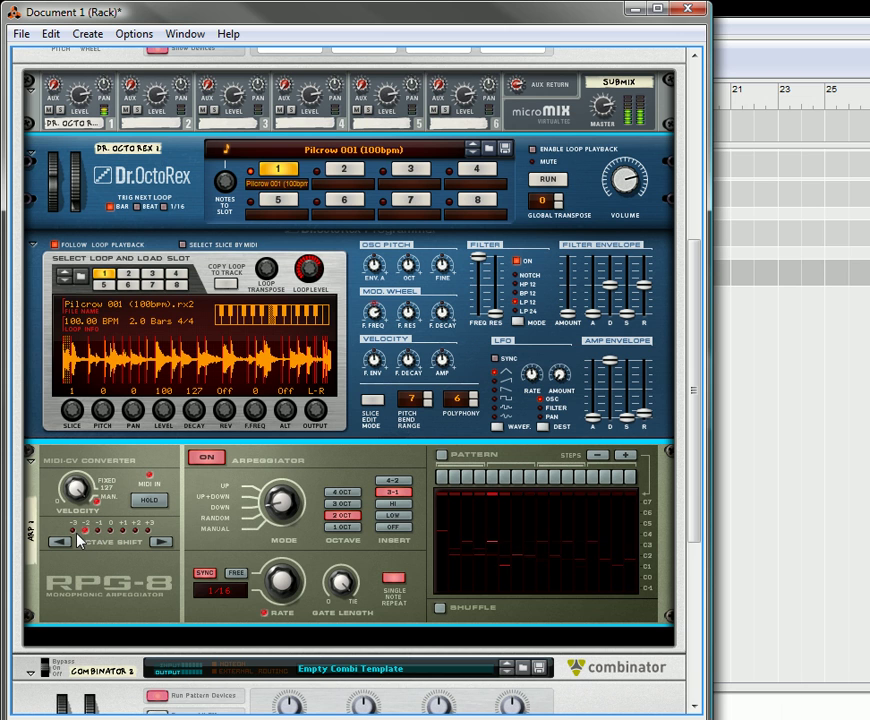
{"action": "left_click", "coordinate": [86, 532]}
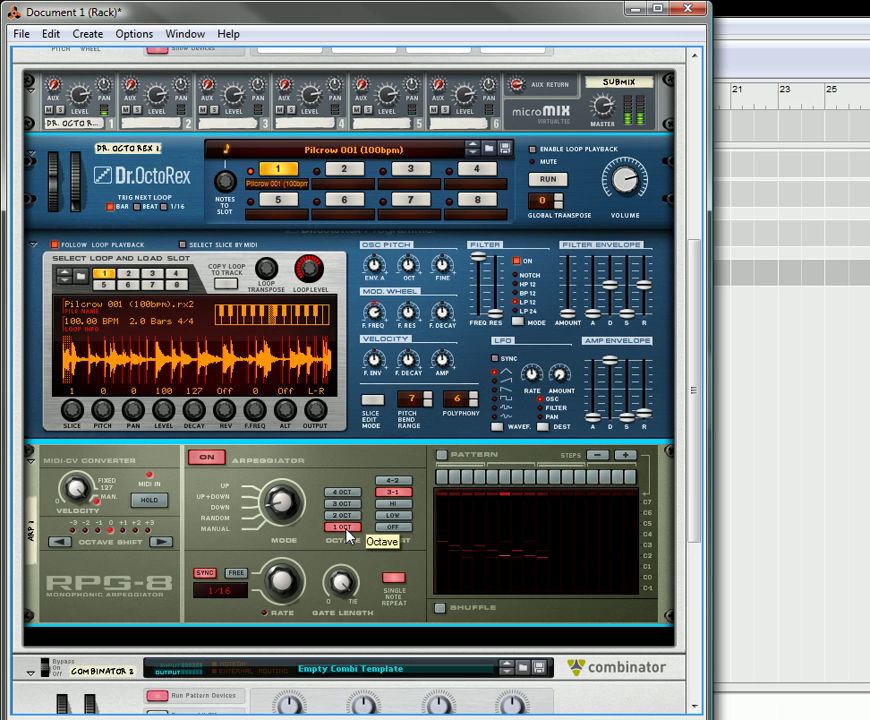
Try the 4 OCT range on the RPG-8 arpeggiator and settle on 3 OCT.
{"action": "left_click", "coordinate": [346, 505]}
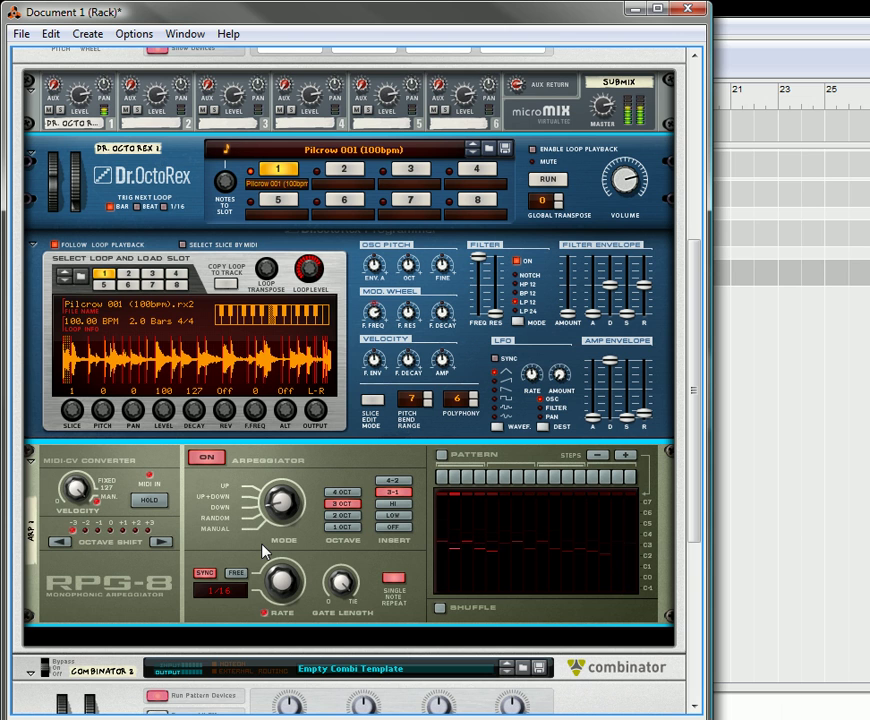
{"action": "left_click", "coordinate": [343, 492]}
{"action": "left_click", "coordinate": [347, 504]}
{"action": "left_click", "coordinate": [349, 515]}
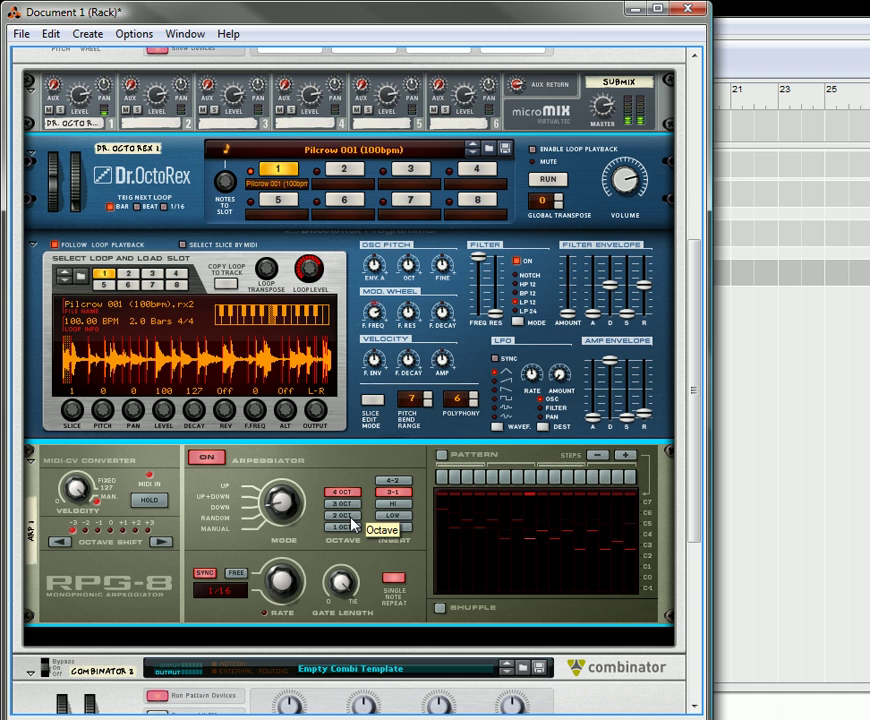
{"action": "left_click", "coordinate": [347, 504]}
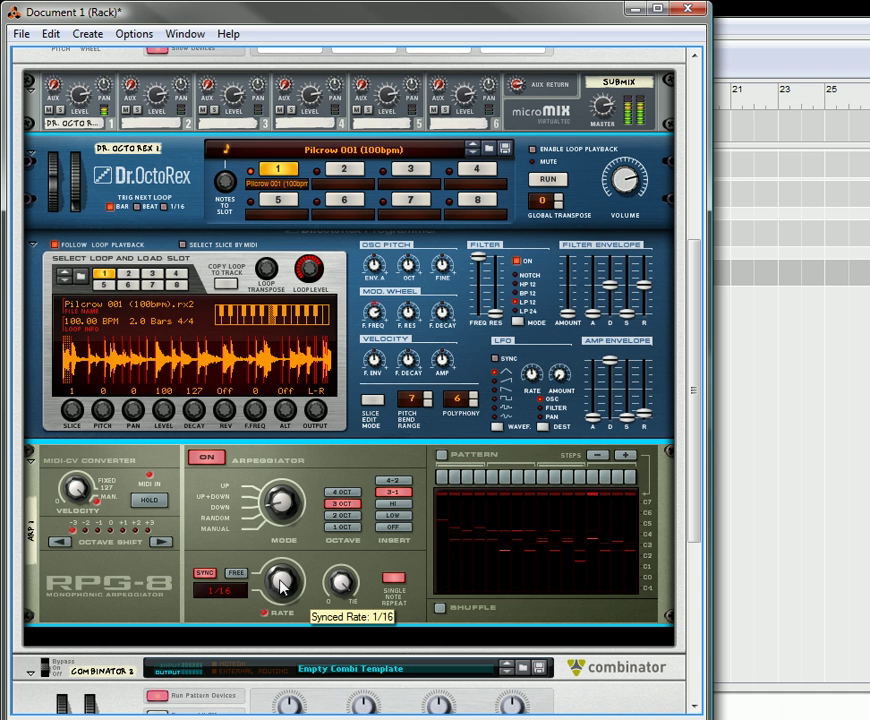
Set the RPG-8 synced rate to 1/128 and switch the arpeggiator to a free rate of 10.0 Hz.
{"action": "left_click_drag", "start_coordinate": [284, 585], "coordinate": [325, 497]}
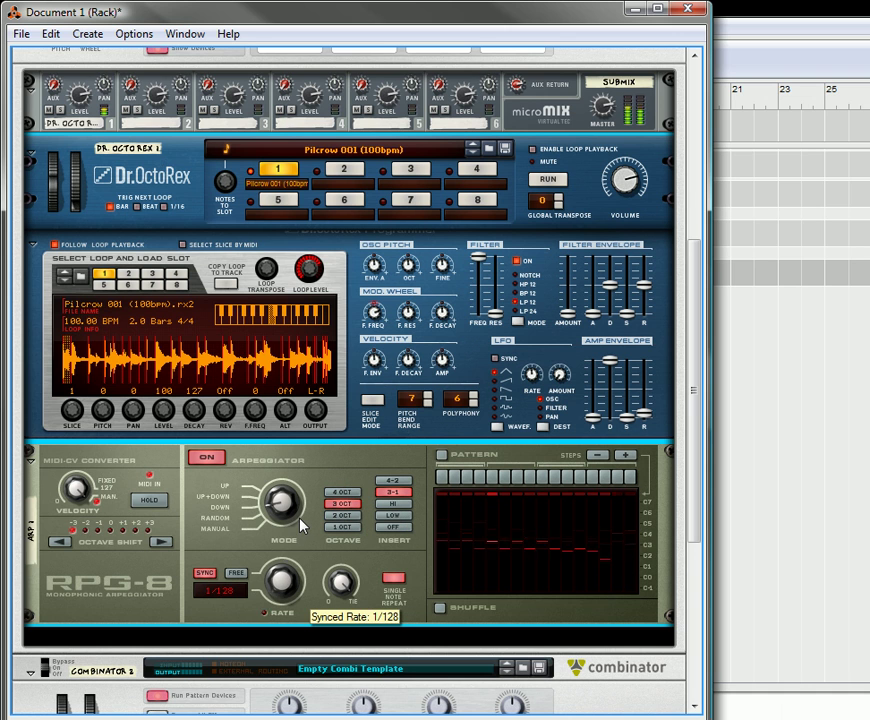
{"action": "left_click", "coordinate": [236, 573]}
{"action": "left_click_drag", "start_coordinate": [272, 577], "coordinate": [290, 565]}
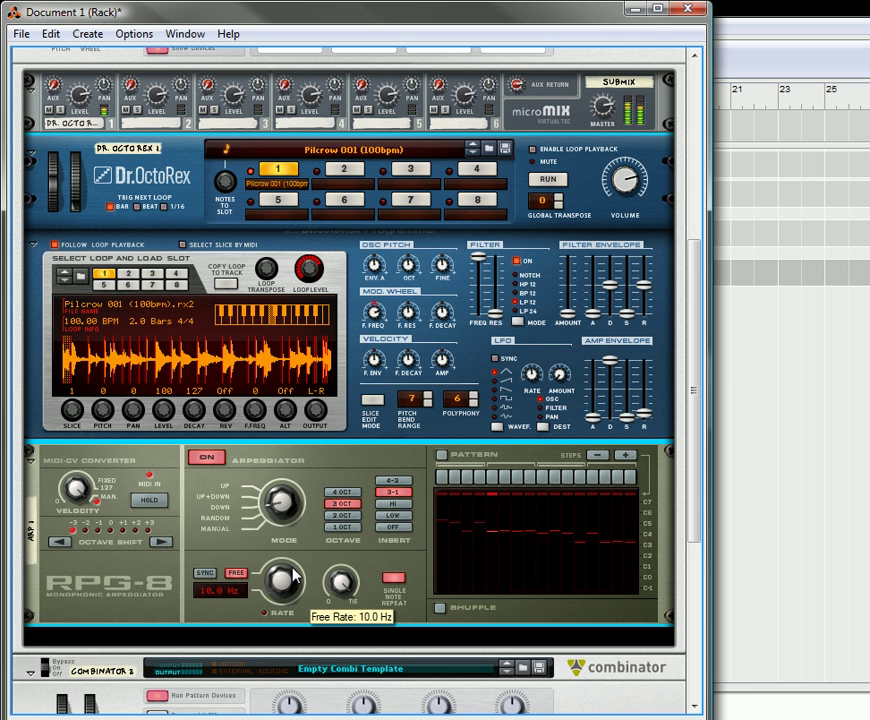
In the main mixer, unmute the Combinator 2 channel and mute the Combinator 1 channel.
{"action": "scroll", "coordinate": [240, 273], "scroll_direction": "up", "scroll_amount": 2}
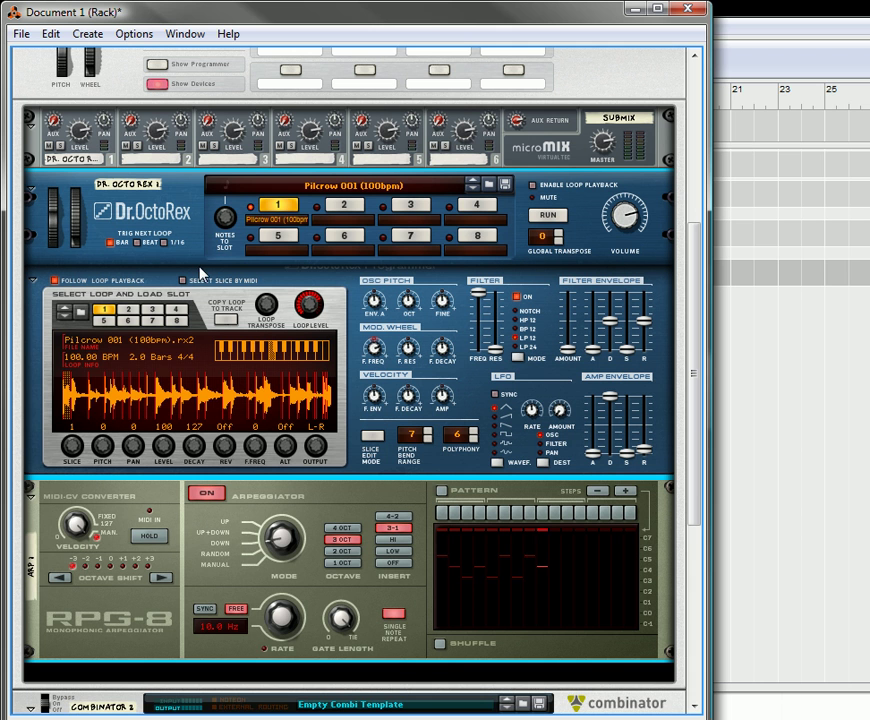
{"action": "key", "text": "Tab"}
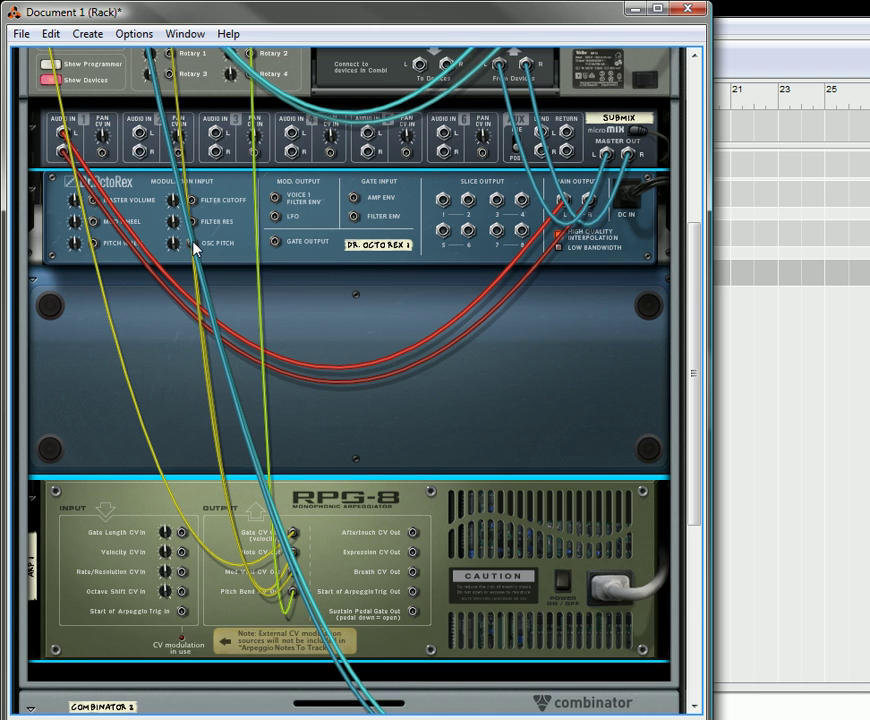
{"action": "scroll", "coordinate": [200, 288], "scroll_direction": "up", "scroll_amount": 3}
{"action": "key", "text": "Tab"}
{"action": "scroll", "coordinate": [189, 280], "scroll_direction": "up", "scroll_amount": 3}
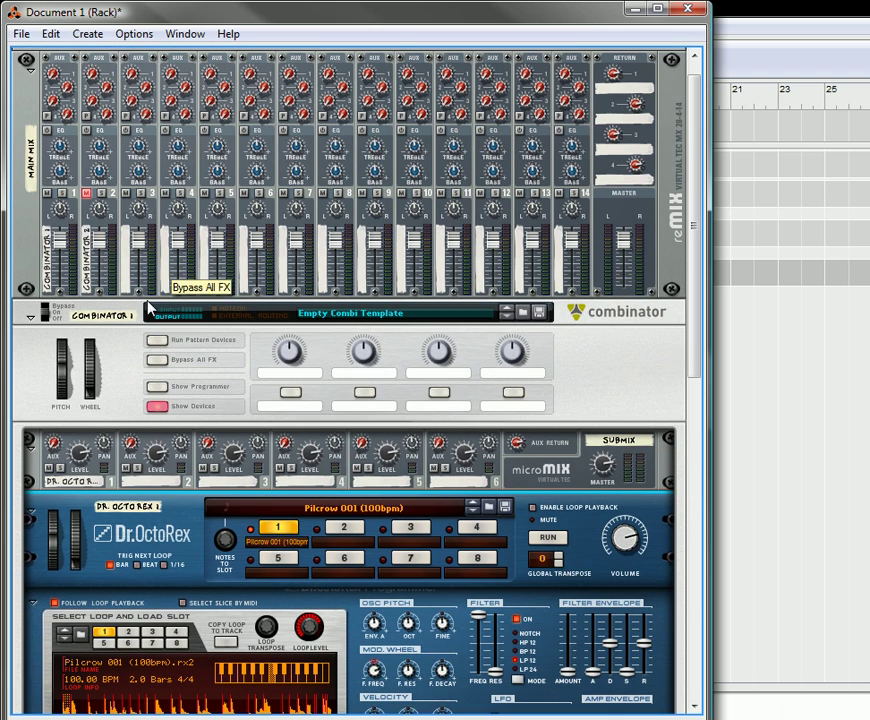
{"action": "left_click", "coordinate": [86, 193]}
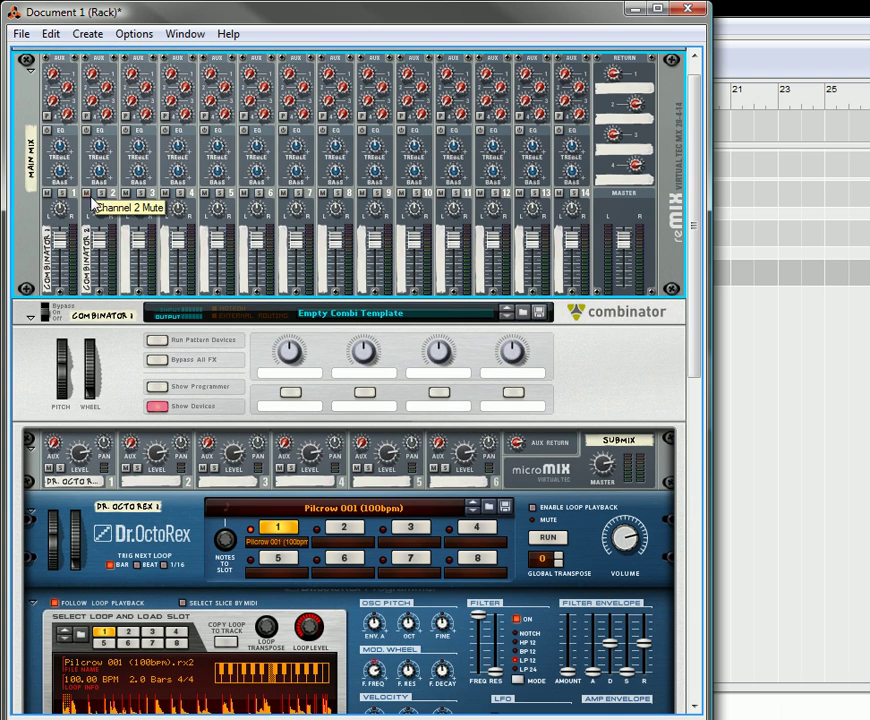
{"action": "left_click", "coordinate": [46, 193]}
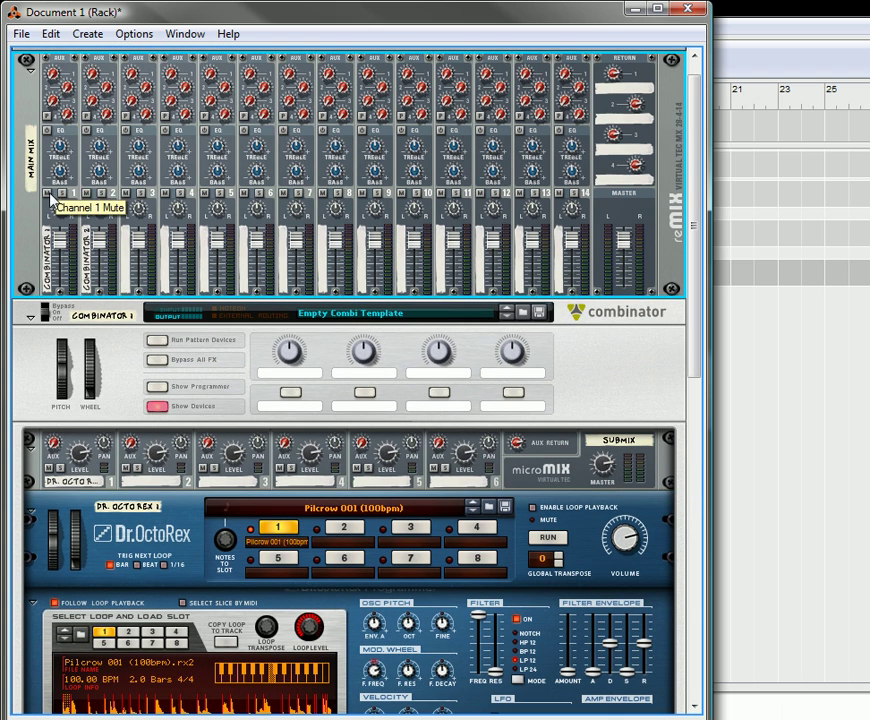
Collapse Combinator 1 and create a Redrum Drum Computer inside Combinator 2 below its line mixer.
{"action": "left_click", "coordinate": [163, 407]}
{"action": "left_click", "coordinate": [29, 318]}
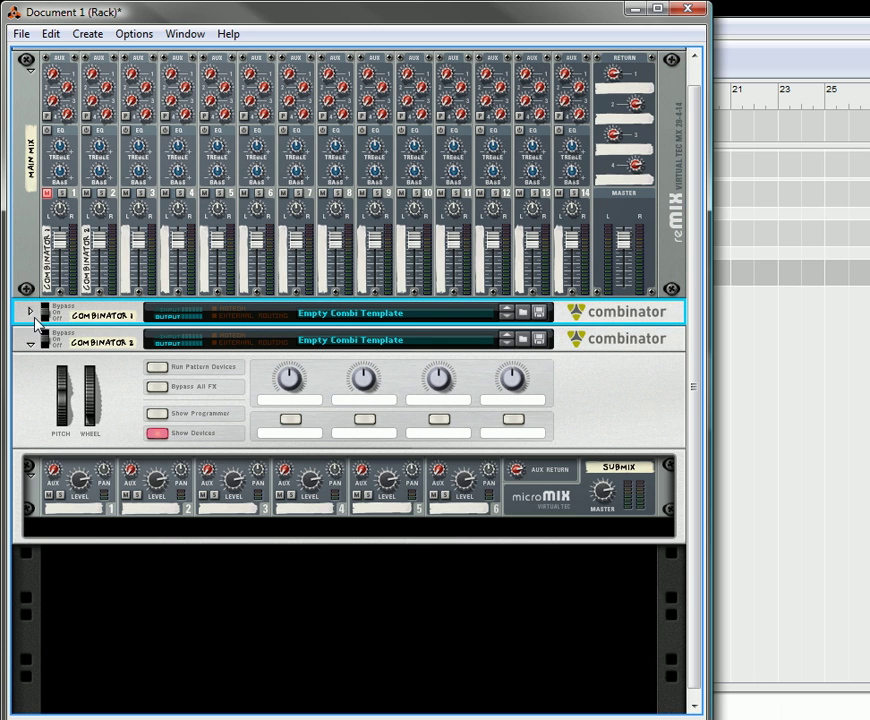
{"action": "left_click", "coordinate": [266, 530]}
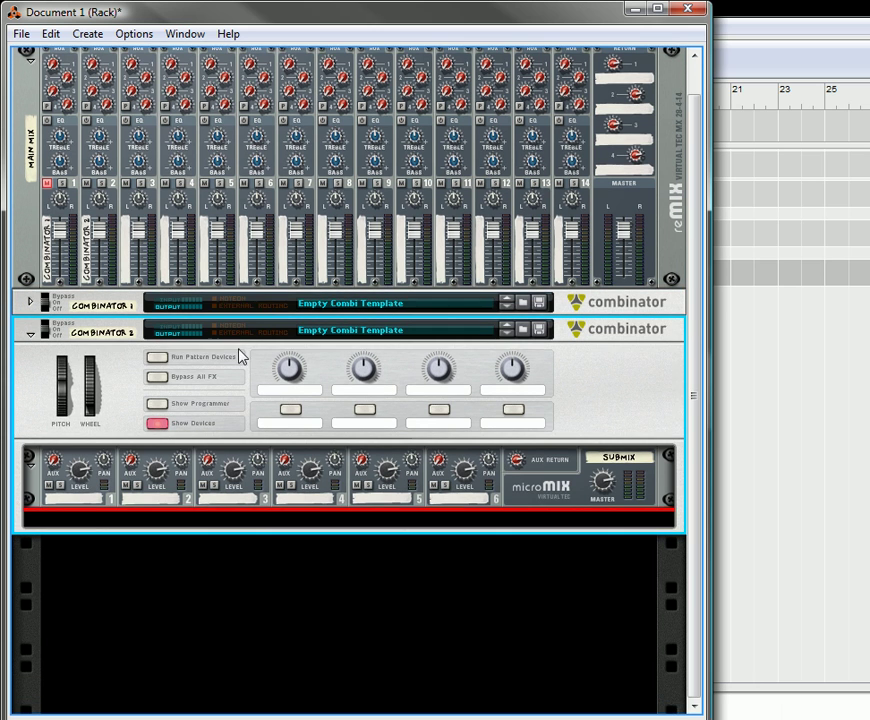
{"action": "left_click", "coordinate": [88, 34]}
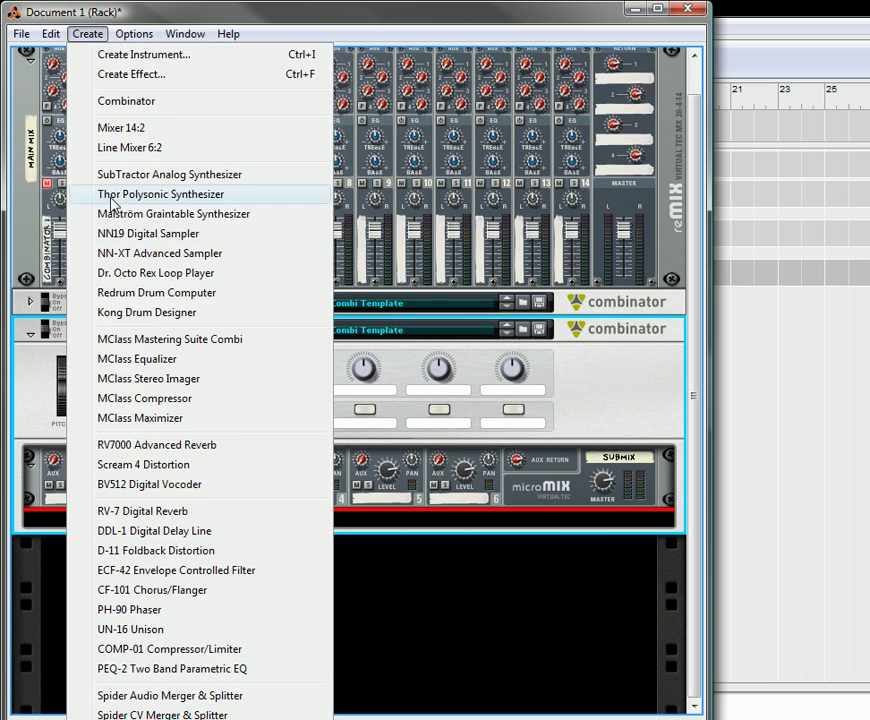
{"action": "left_click", "coordinate": [150, 294]}
{"action": "scroll", "coordinate": [205, 450], "scroll_direction": "down", "scroll_amount": 3}
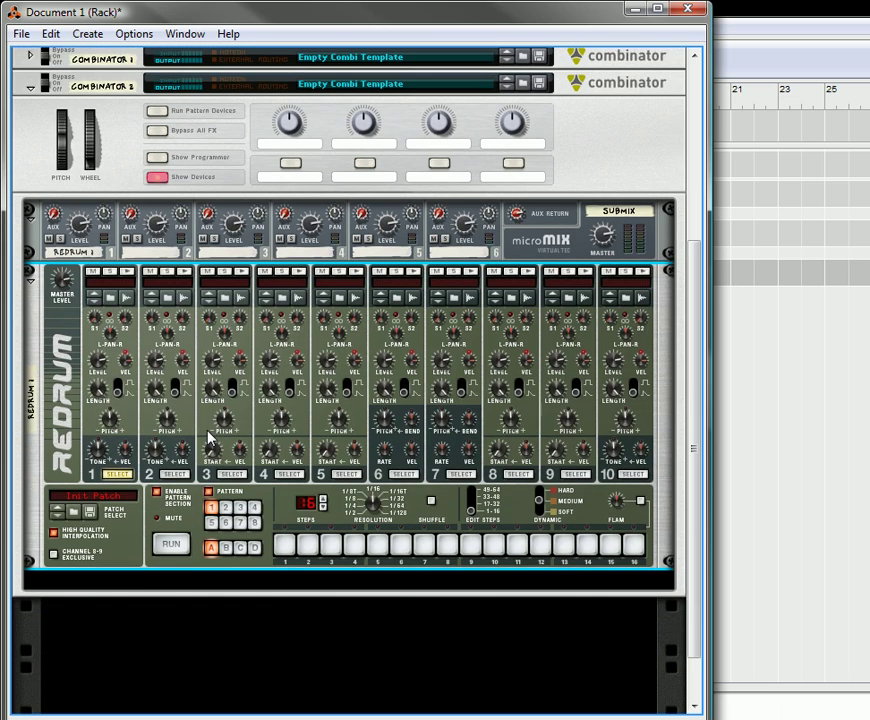
Add an RPG-8 monophonic arpeggiator below the Redrum inside Combinator 2.
{"action": "left_click", "coordinate": [226, 580]}
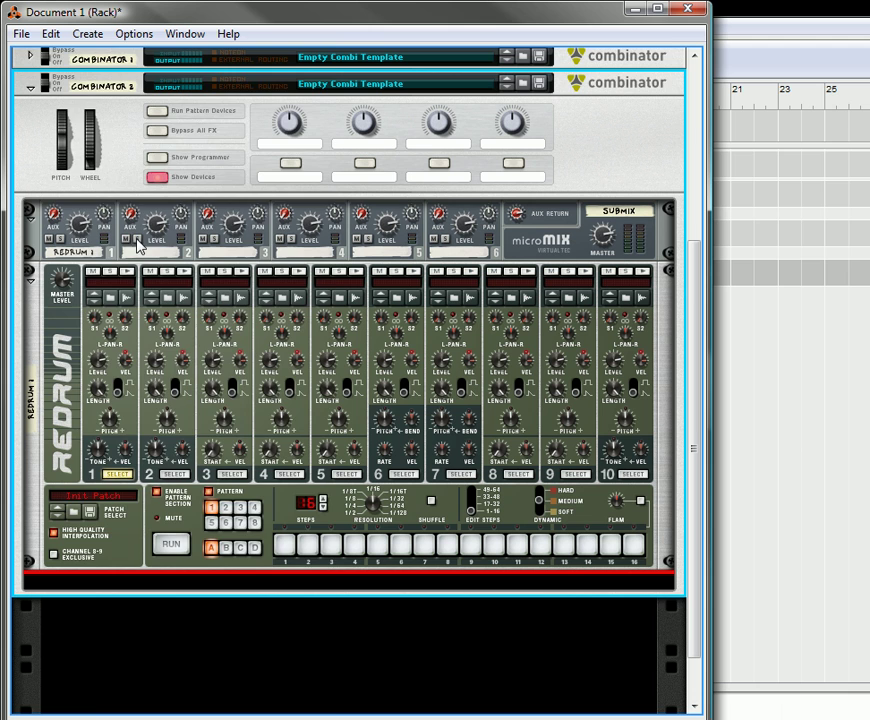
{"action": "left_click", "coordinate": [87, 34]}
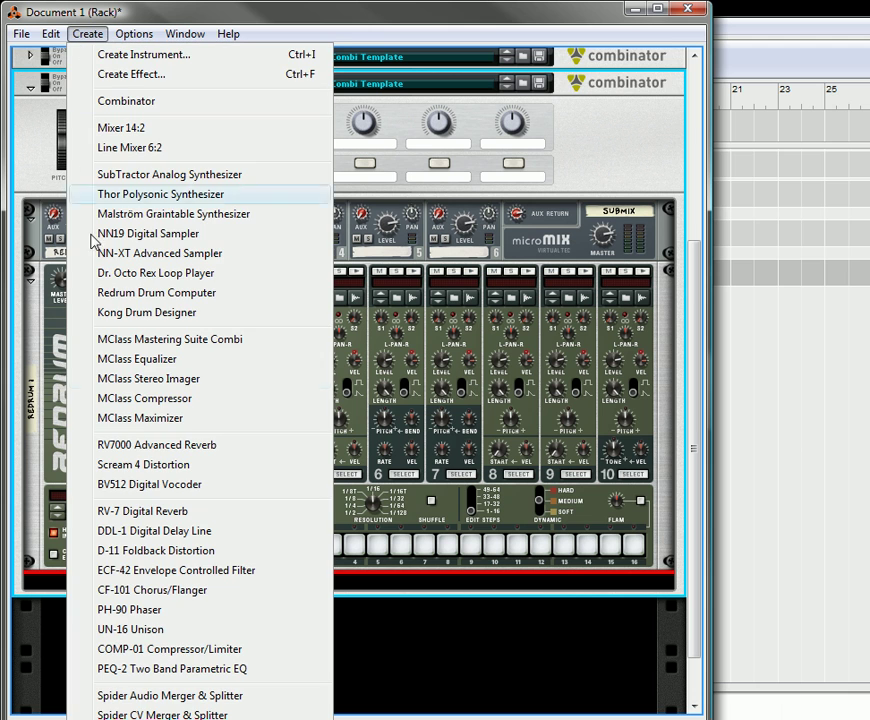
{"action": "left_click", "coordinate": [425, 668]}
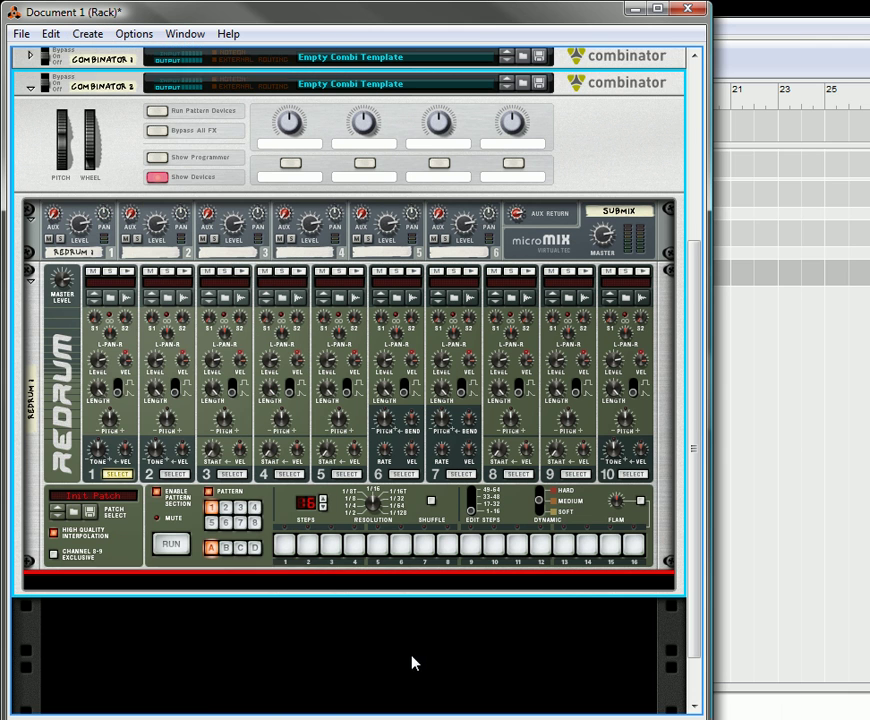
{"action": "left_click", "coordinate": [88, 34]}
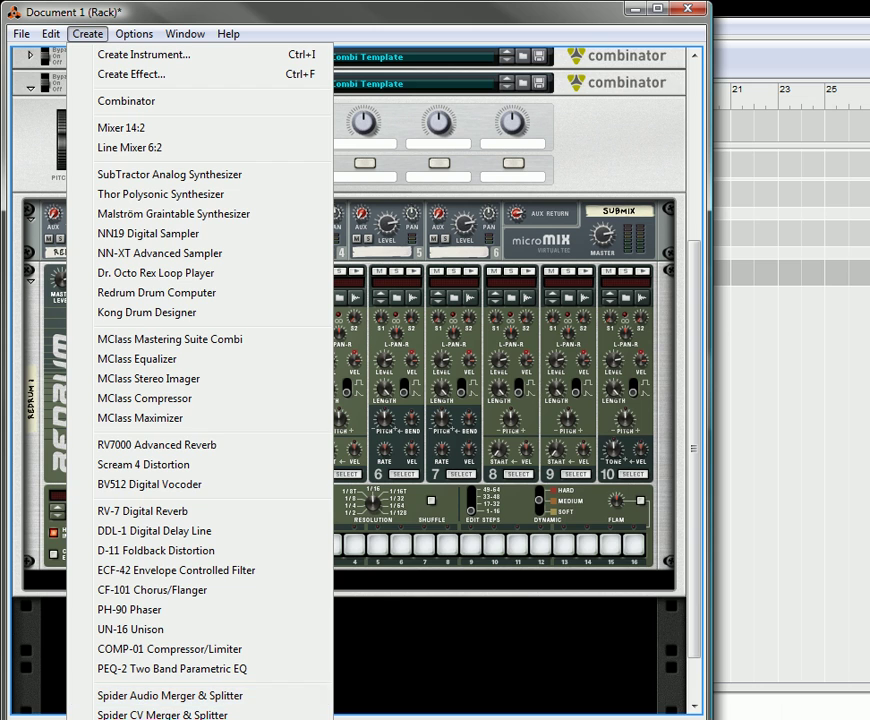
{"action": "left_click", "coordinate": [185, 719]}
{"action": "left_click_drag", "start_coordinate": [25, 577], "coordinate": [74, 517]}
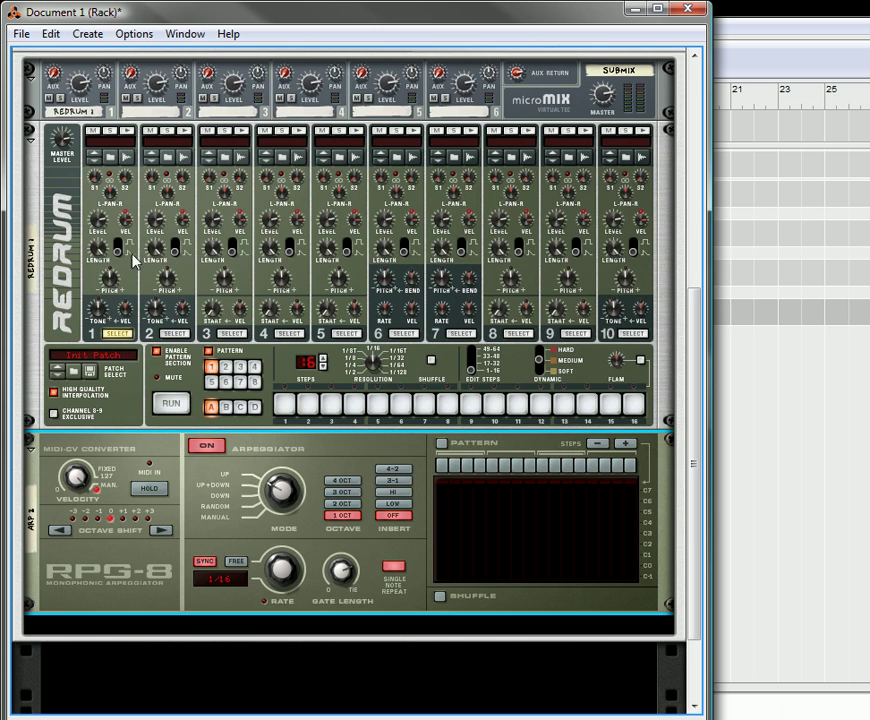
{"action": "scroll", "coordinate": [196, 330], "scroll_direction": "up", "scroll_amount": 1}
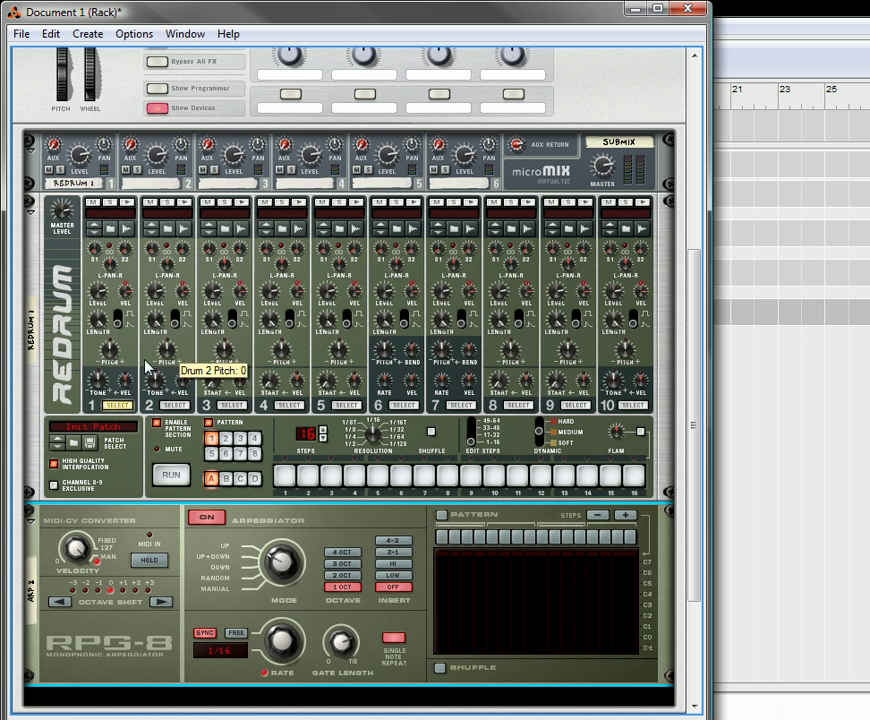
Load the House Kit 03.drp patch from the Redrum Drum Kits folder into the Redrum.
{"action": "left_click", "coordinate": [128, 434]}
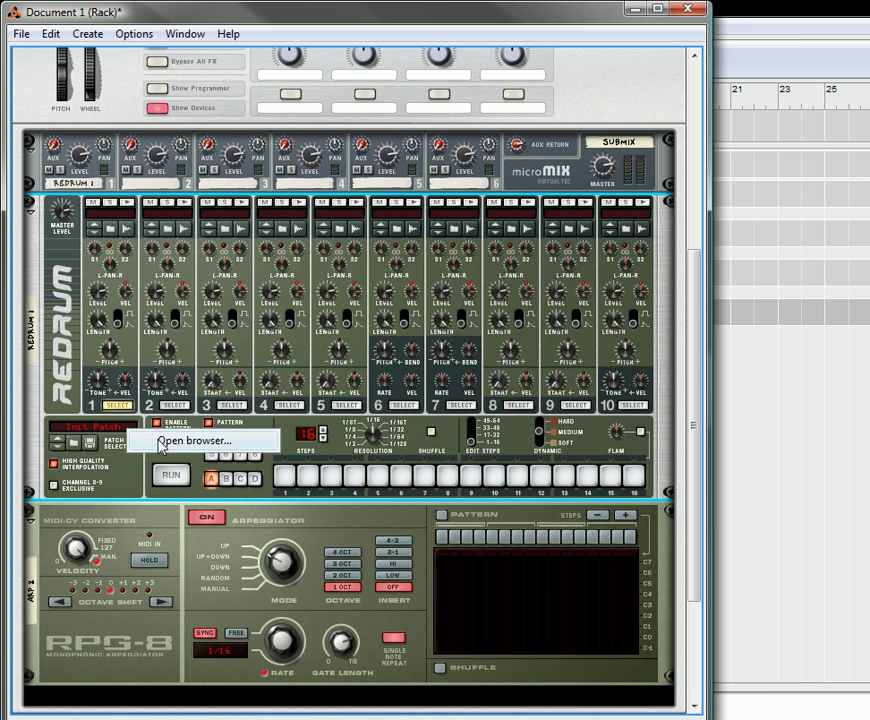
{"action": "left_click", "coordinate": [320, 437]}
{"action": "scroll", "coordinate": [340, 368], "scroll_direction": "down", "scroll_amount": 3}
{"action": "scroll", "coordinate": [339, 368], "scroll_direction": "down", "scroll_amount": 1}
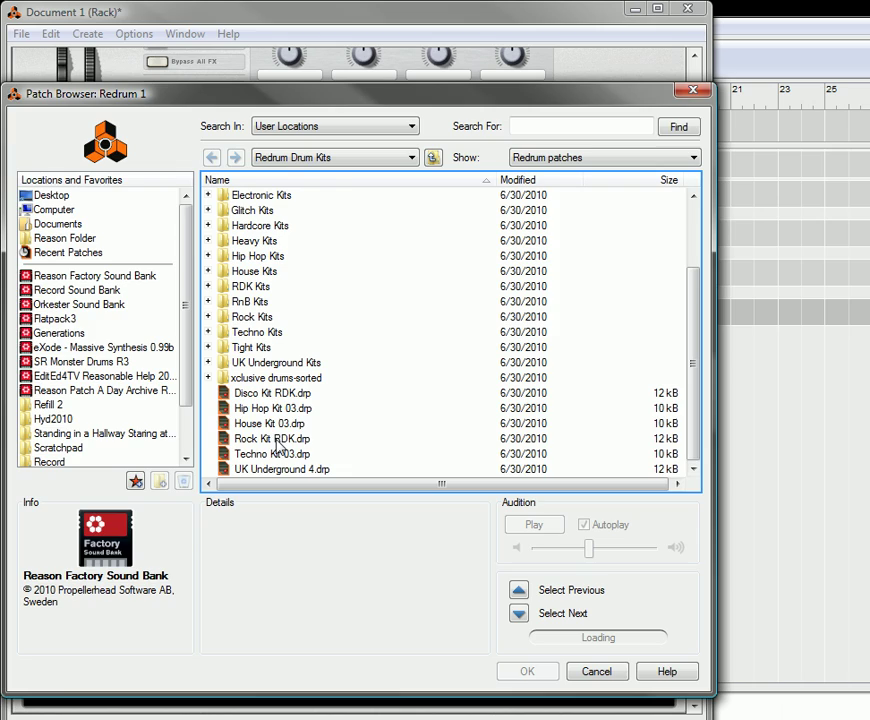
{"action": "double_click", "coordinate": [271, 424]}
{"action": "scroll", "coordinate": [108, 410], "scroll_direction": "down", "scroll_amount": 1}
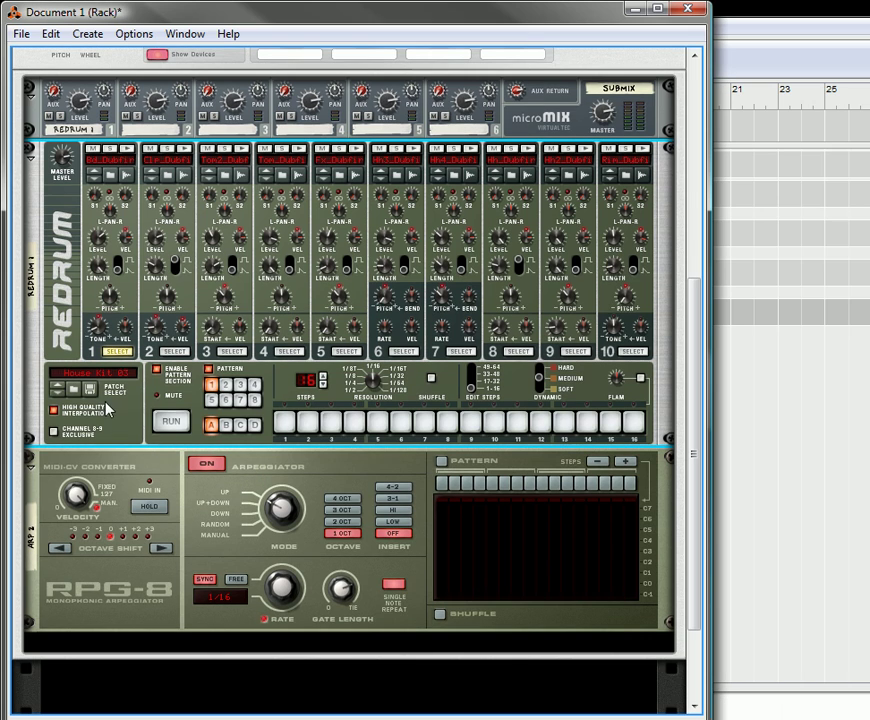
On the rack's rear, move the RPG-8's Gate CV and Note CV cables from Combinator 2 to Redrum channel 1's Gate In and Pitch CV In.
{"action": "key", "text": "Tab"}
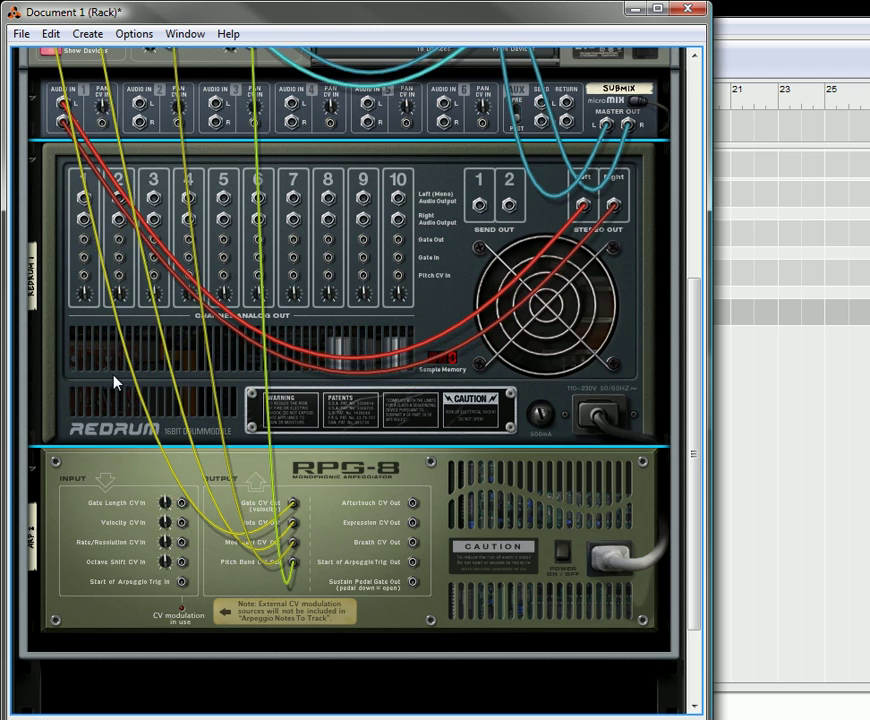
{"action": "scroll", "coordinate": [100, 300], "scroll_direction": "up", "scroll_amount": 4}
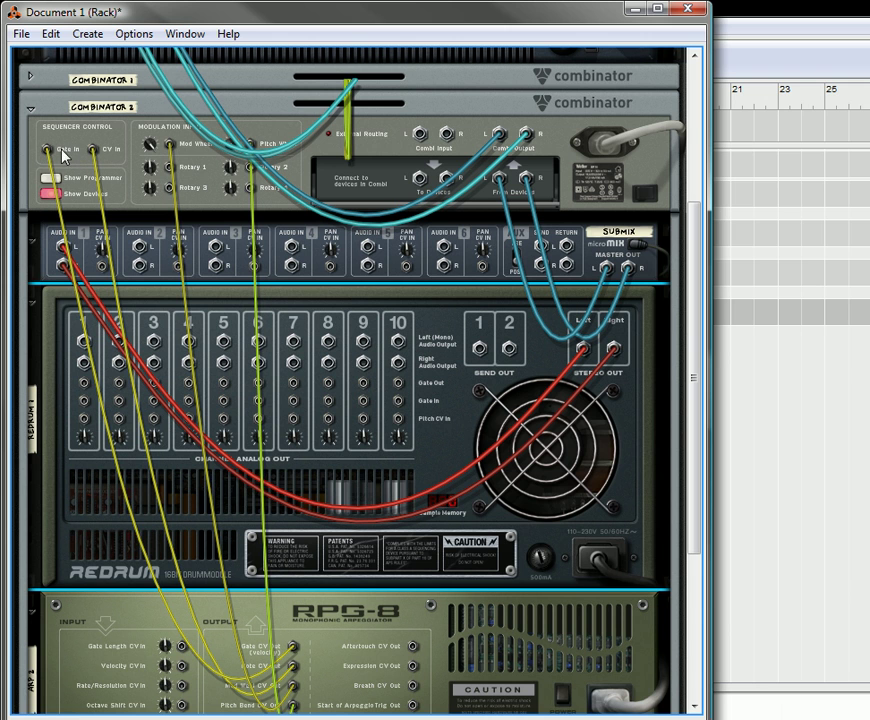
{"action": "left_click_drag", "start_coordinate": [46, 149], "coordinate": [85, 405]}
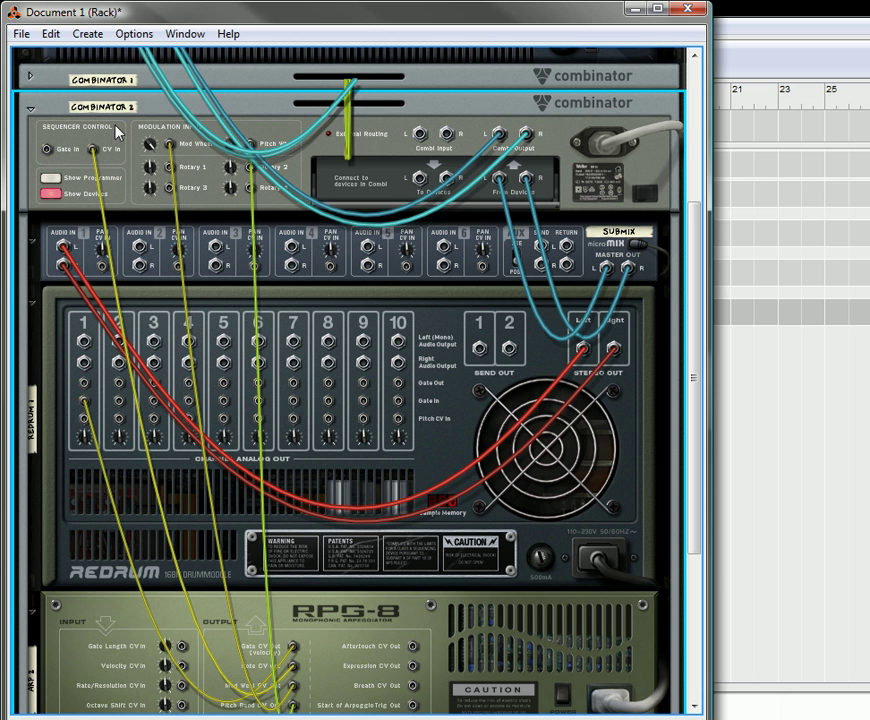
{"action": "left_click_drag", "start_coordinate": [92, 150], "coordinate": [86, 425]}
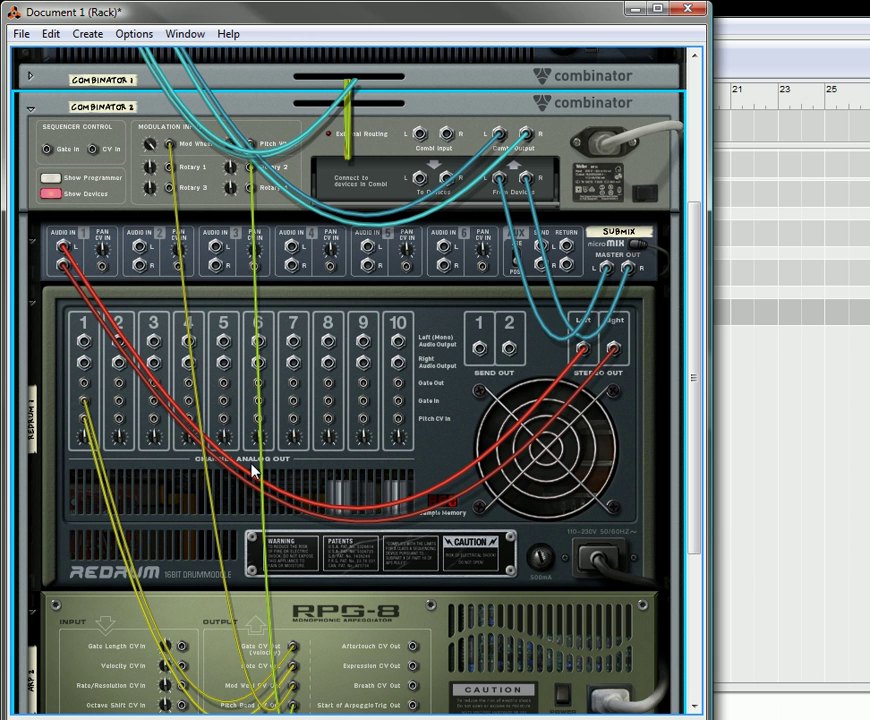
Try a Pitch CV trim of 127 on Redrum channel 1, reset it, and return to the rack's front.
{"action": "left_click_drag", "start_coordinate": [81, 443], "coordinate": [101, 341]}
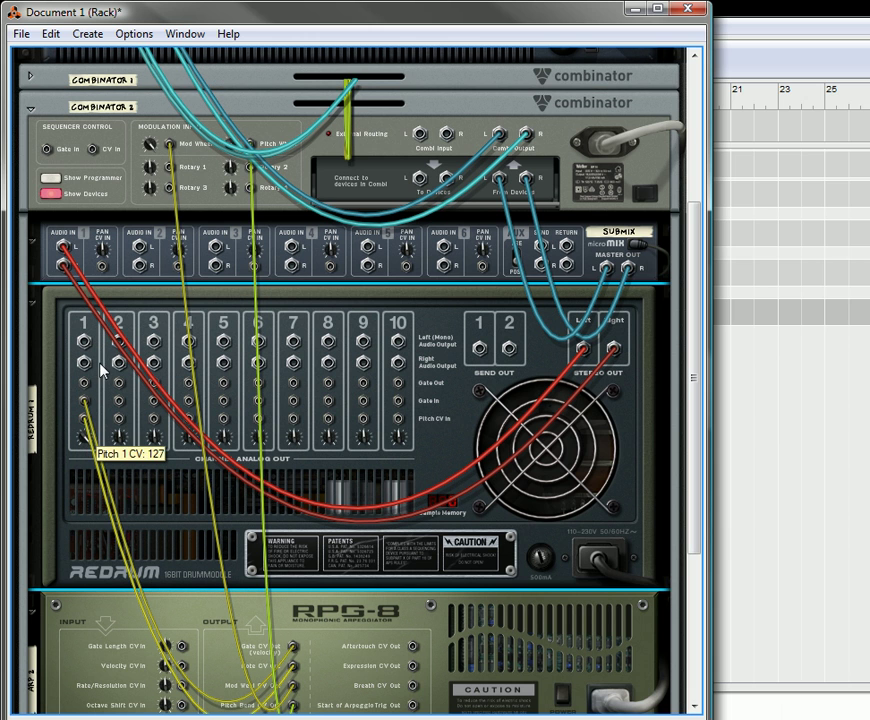
{"action": "left_click", "coordinate": [88, 437], "text": "ctrl"}
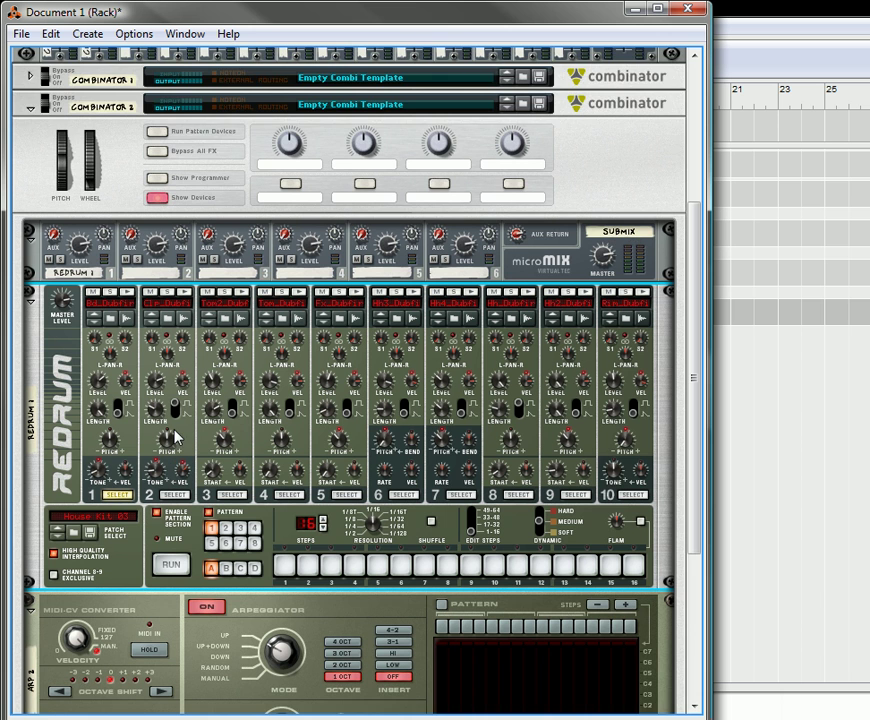
{"action": "scroll", "coordinate": [258, 441], "scroll_direction": "down", "scroll_amount": 3}
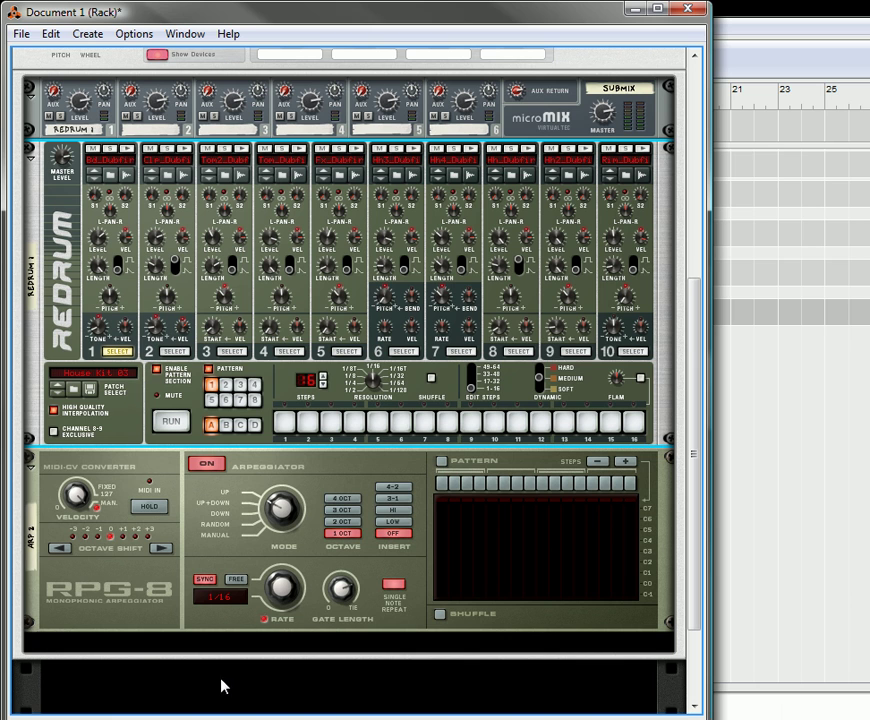
Place the ten-bar note clip on the Combinator 2 track and randomize its note pitches from C 1 to A 1.
{"action": "left_click", "coordinate": [731, 421]}
{"action": "left_click_drag", "start_coordinate": [305, 246], "coordinate": [310, 256]}
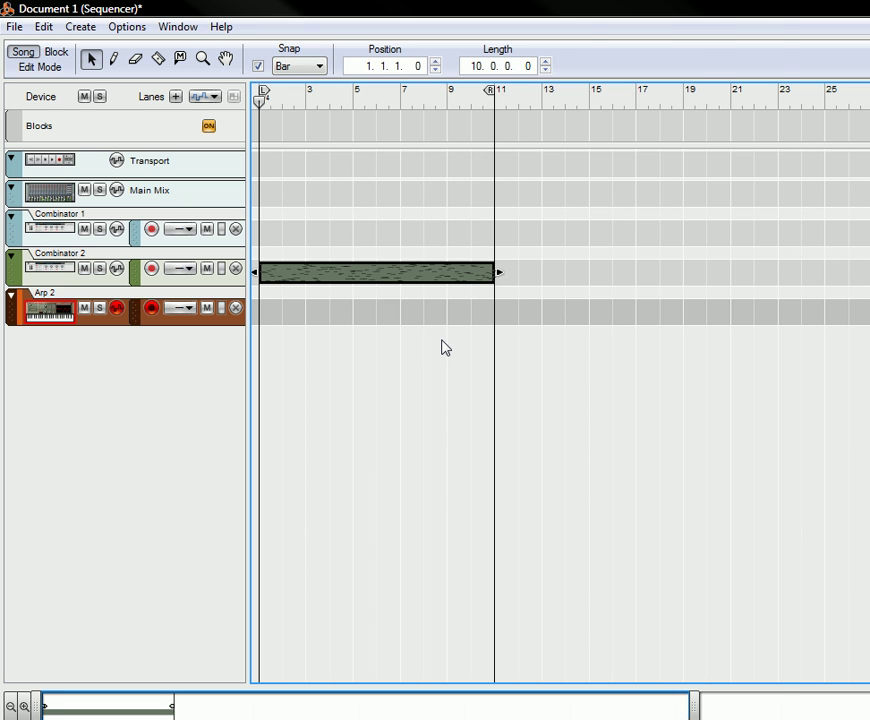
{"action": "key", "text": "F8"}
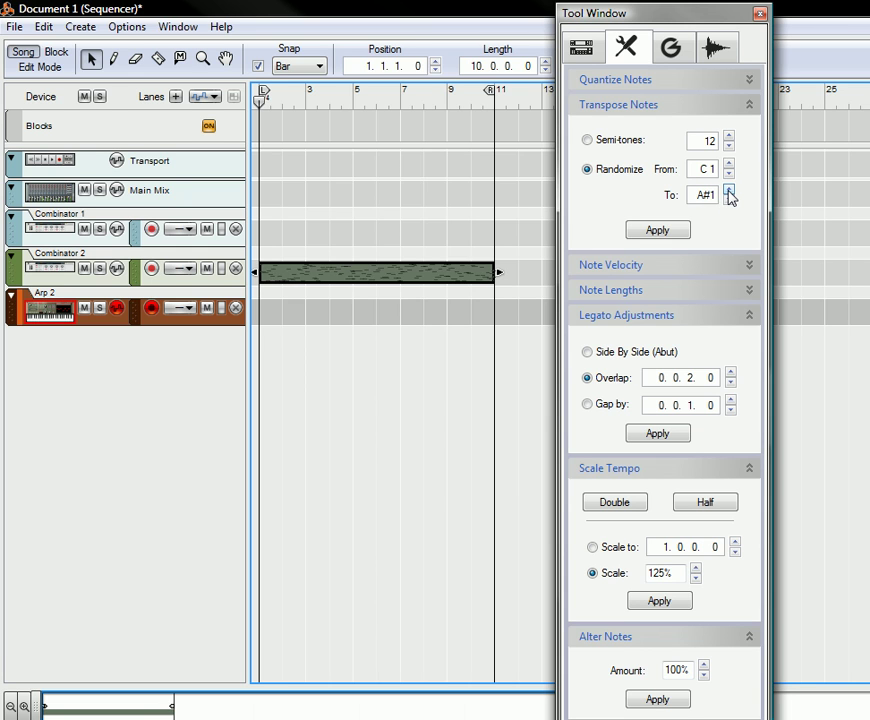
{"action": "left_click", "coordinate": [674, 237]}
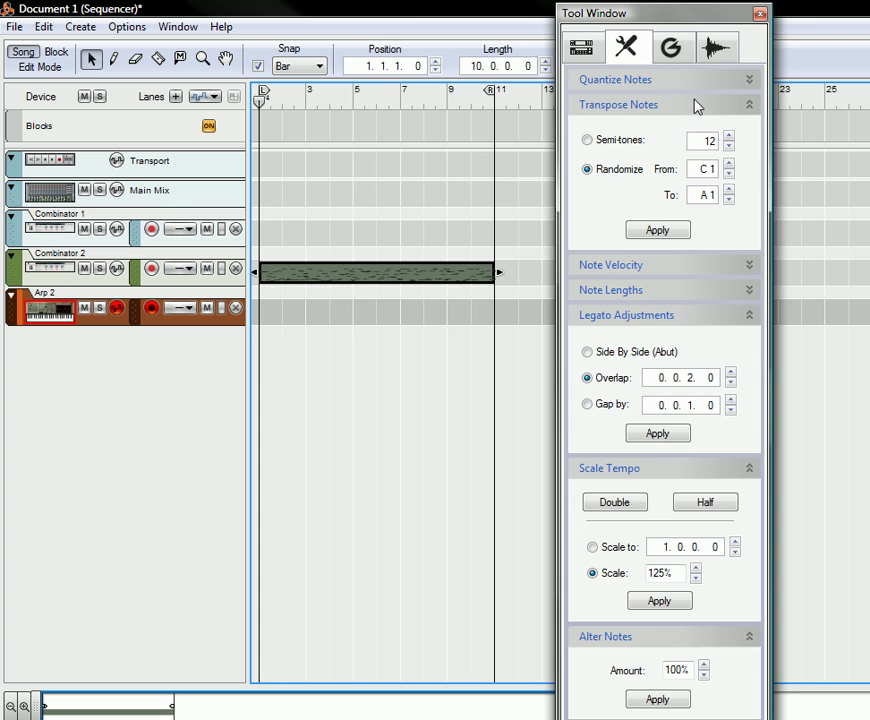
{"action": "left_click", "coordinate": [760, 14]}
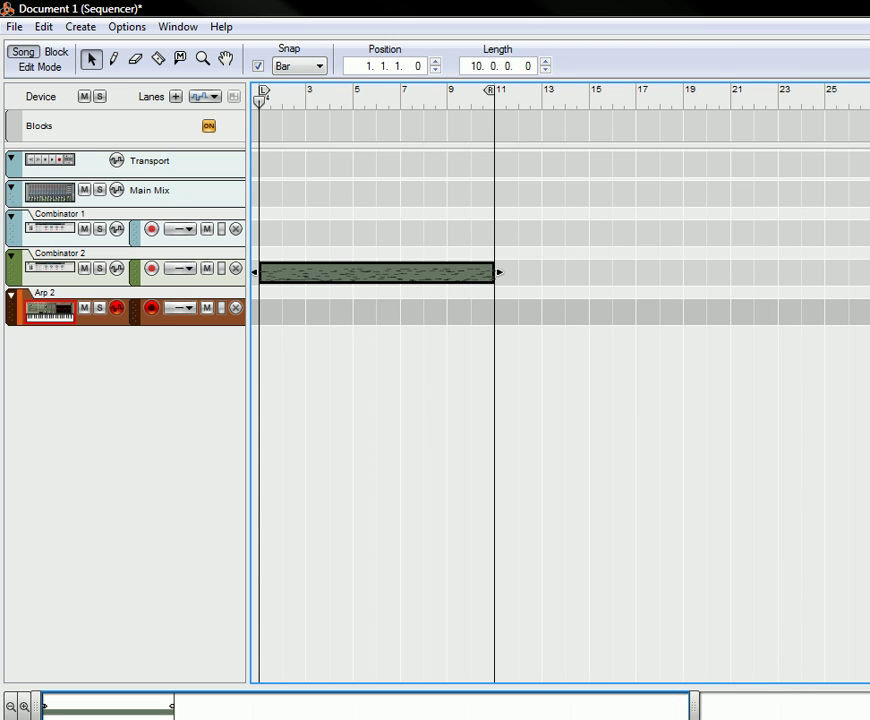
Return to the rack, start playback and try adjusting the gate length on the Redrum's RPG-8.
{"action": "key", "text": "alt+Tab"}
{"action": "scroll", "coordinate": [125, 321], "scroll_direction": "up", "scroll_amount": 2}
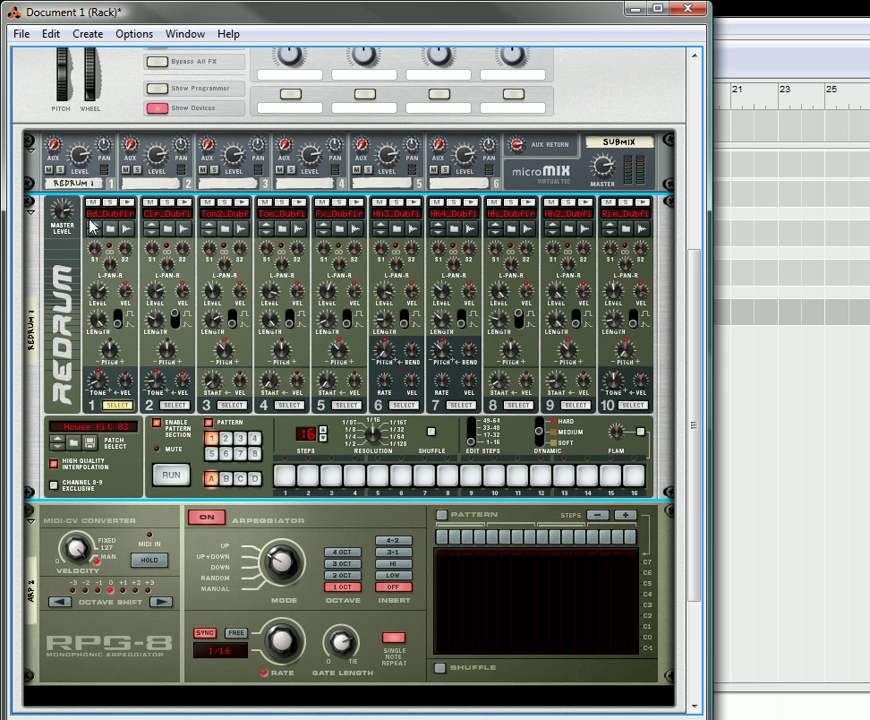
{"action": "scroll", "coordinate": [103, 289], "scroll_direction": "down", "scroll_amount": 2}
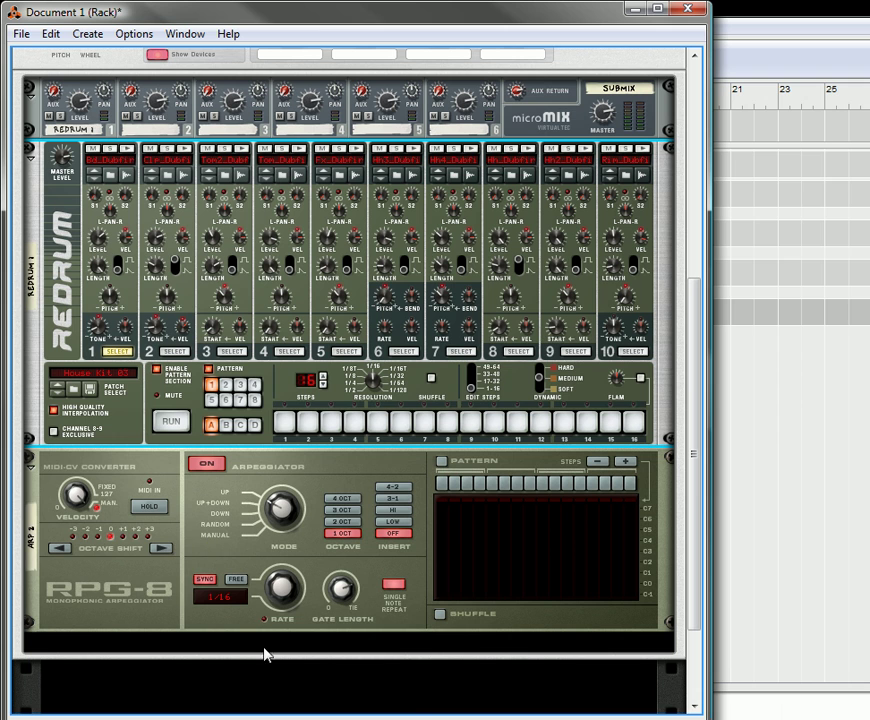
{"action": "key", "text": "space"}
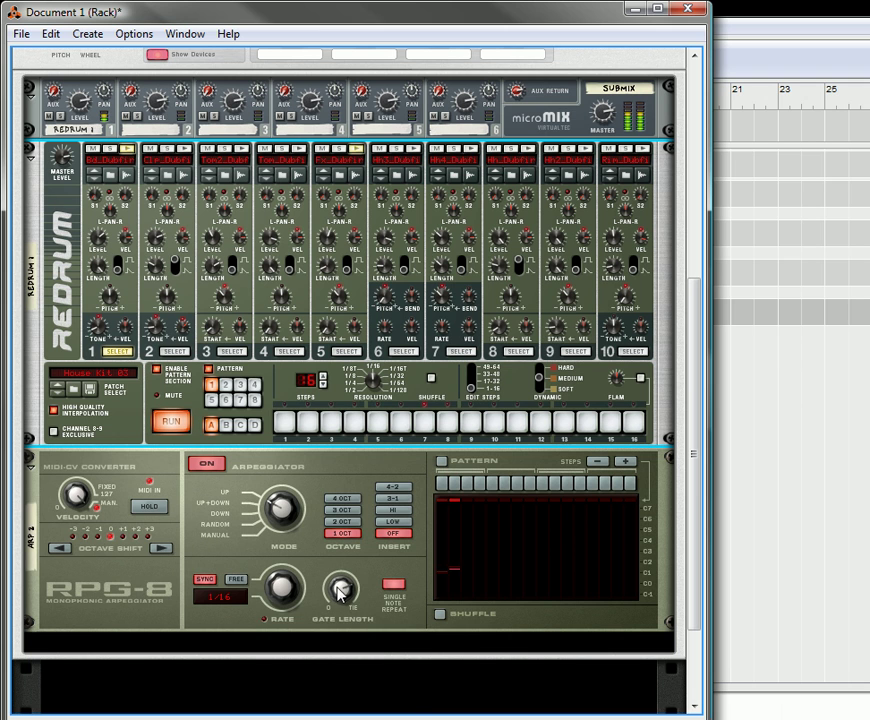
{"action": "mouse_move", "coordinate": [340, 592]}
{"action": "left_mouse_down"}
{"action": "mouse_move", "coordinate": [350, 582]}
{"action": "mouse_move", "coordinate": [353, 620]}
{"action": "mouse_move", "coordinate": [351, 606]}
{"action": "left_mouse_up"}
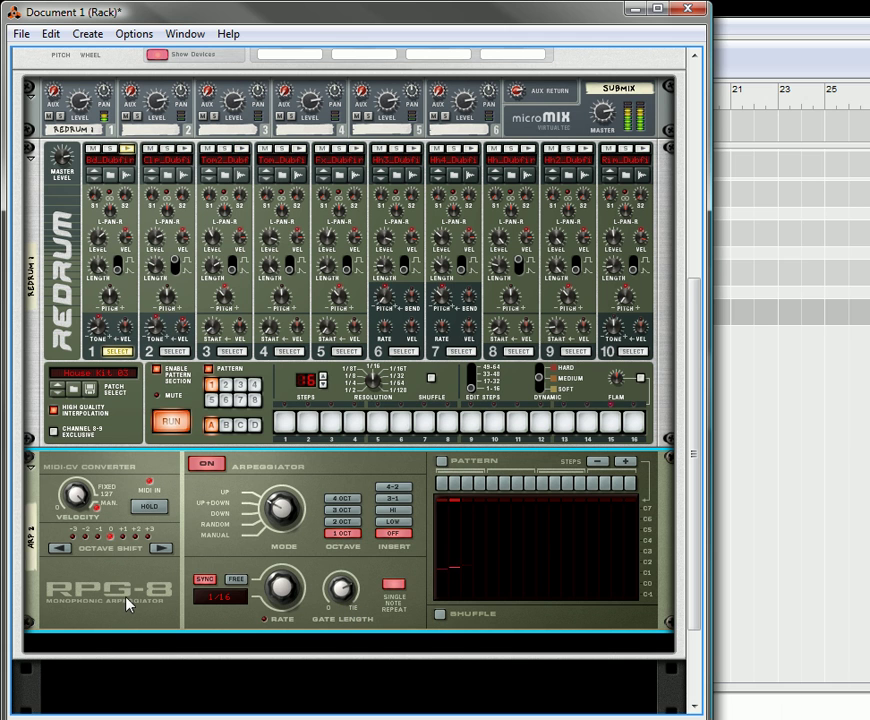
Disable pattern section playback on the Redrum.
{"action": "left_click", "coordinate": [155, 370]}
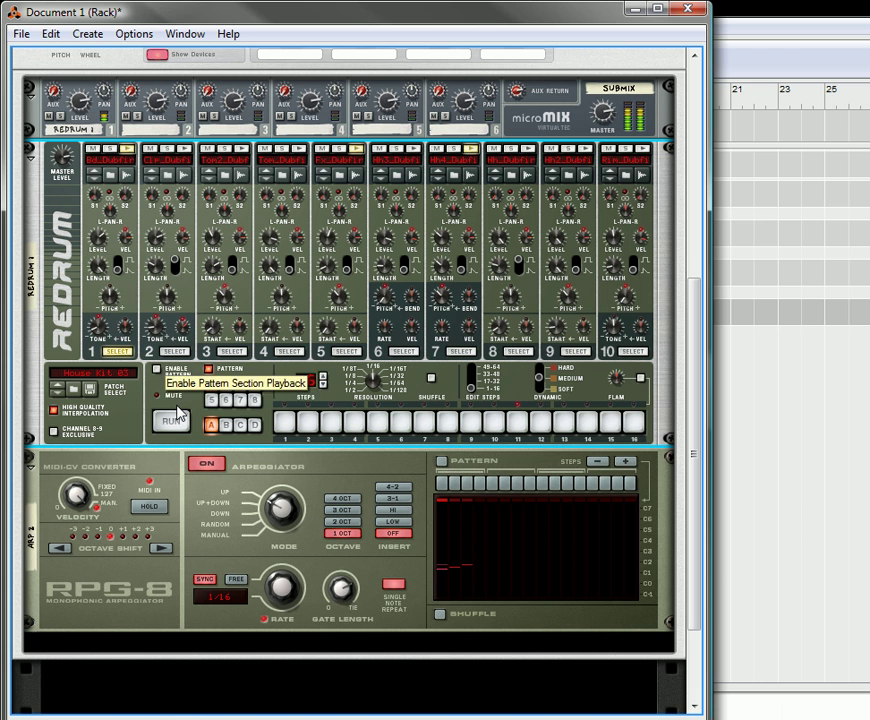
{"action": "left_click", "coordinate": [156, 370]}
{"action": "scroll", "coordinate": [164, 378], "scroll_direction": "up", "scroll_amount": 3}
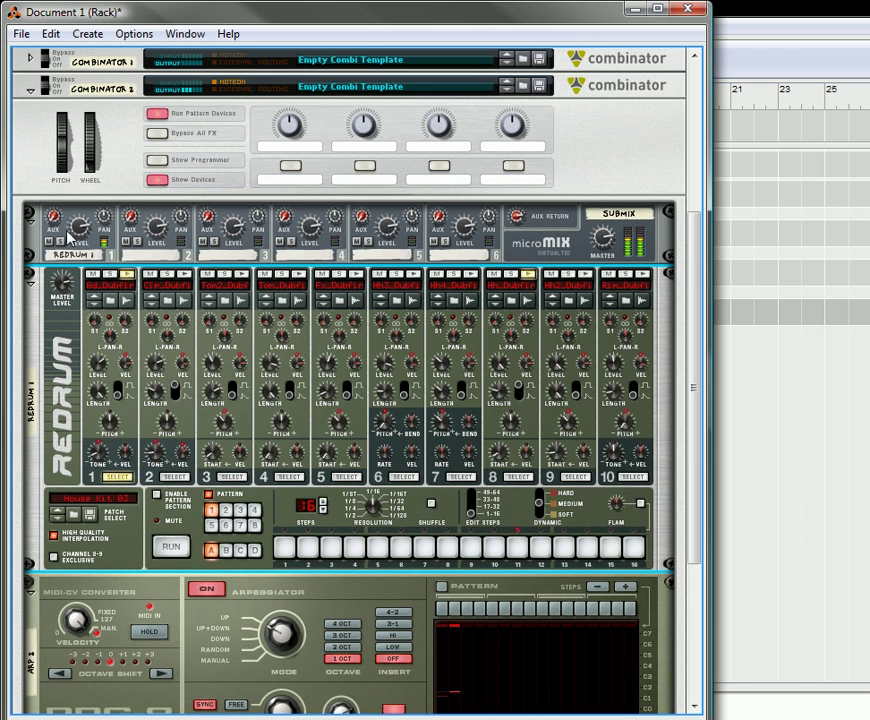
Show Combinator 2's programmer and stop Redrum 1 from receiving notes.
{"action": "left_click", "coordinate": [156, 159]}
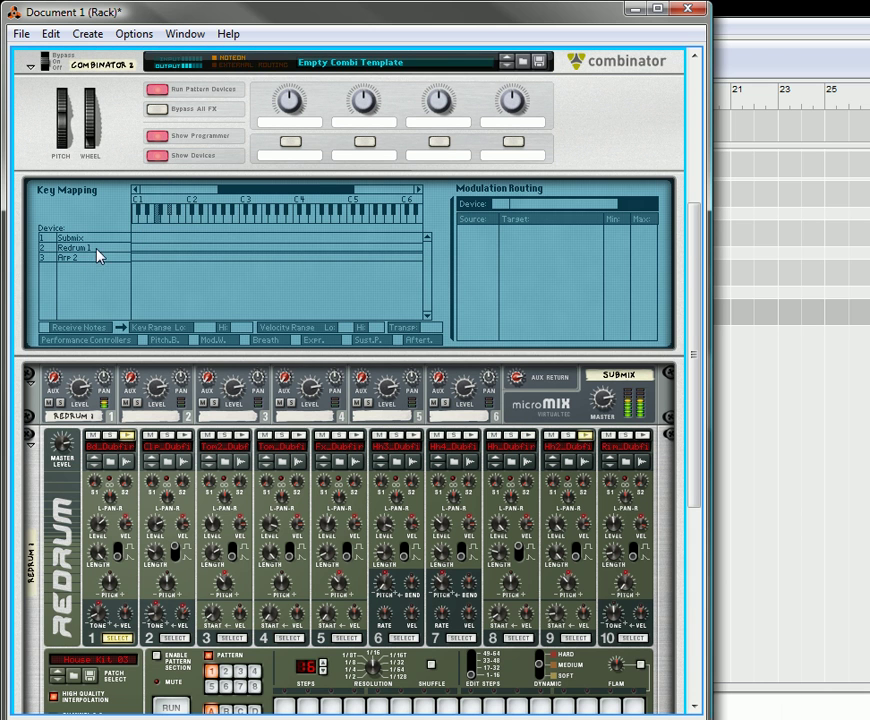
{"action": "left_click", "coordinate": [100, 248]}
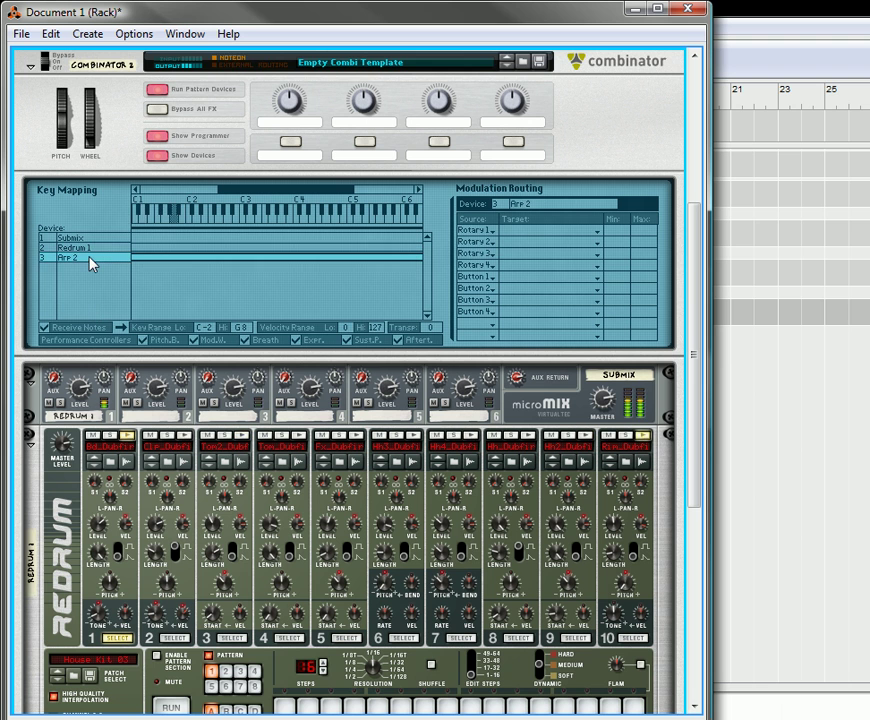
{"action": "left_click", "coordinate": [46, 328]}
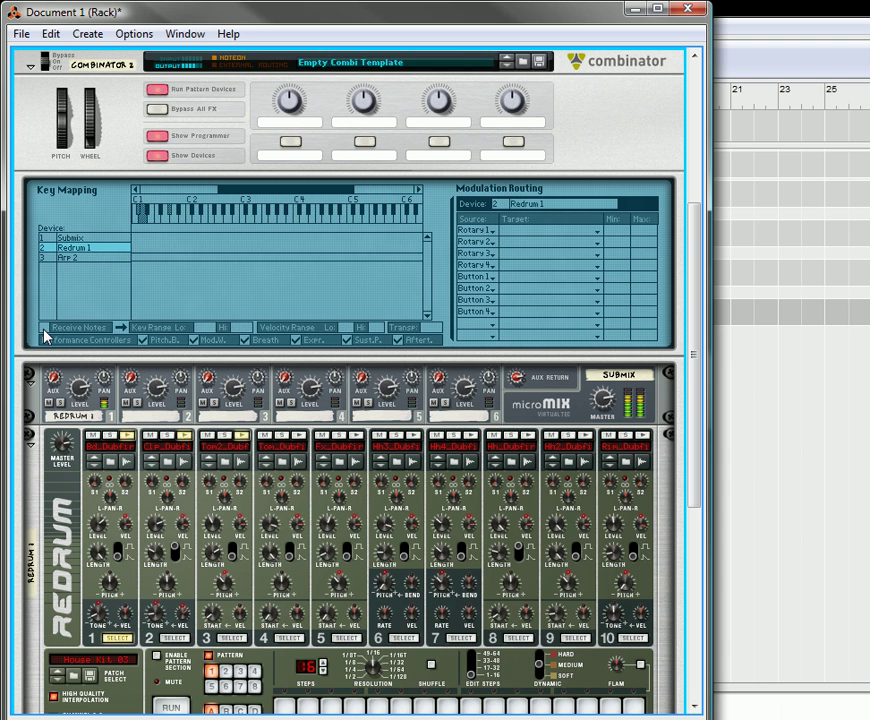
Set the Arp 2 RPG-8 to a 2 Oct range with the 4-2 insert.
{"action": "scroll", "coordinate": [150, 400], "scroll_direction": "down", "scroll_amount": 5}
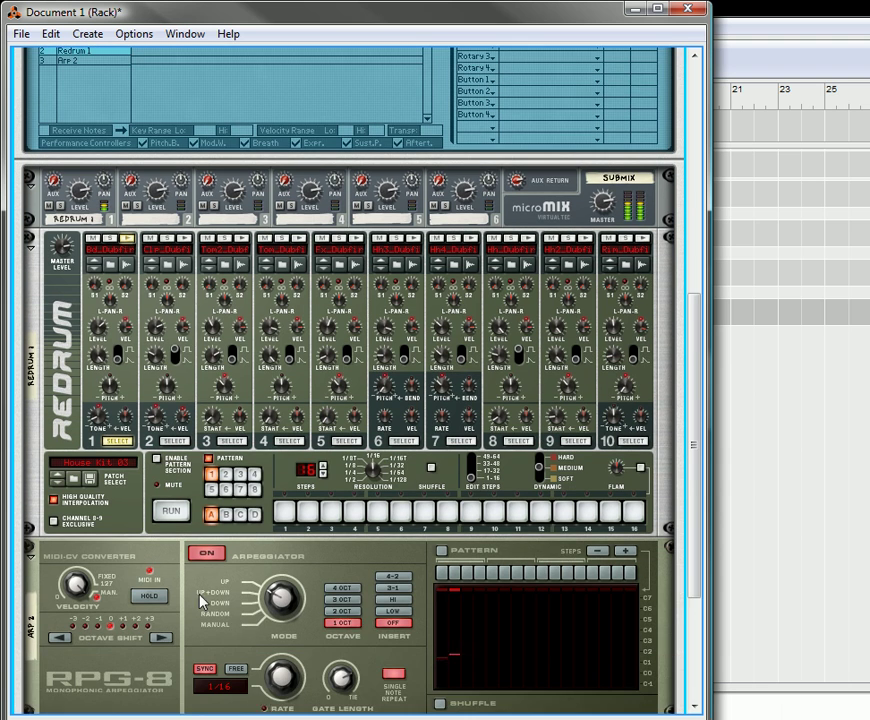
{"action": "scroll", "coordinate": [82, 577], "scroll_direction": "down", "scroll_amount": 2}
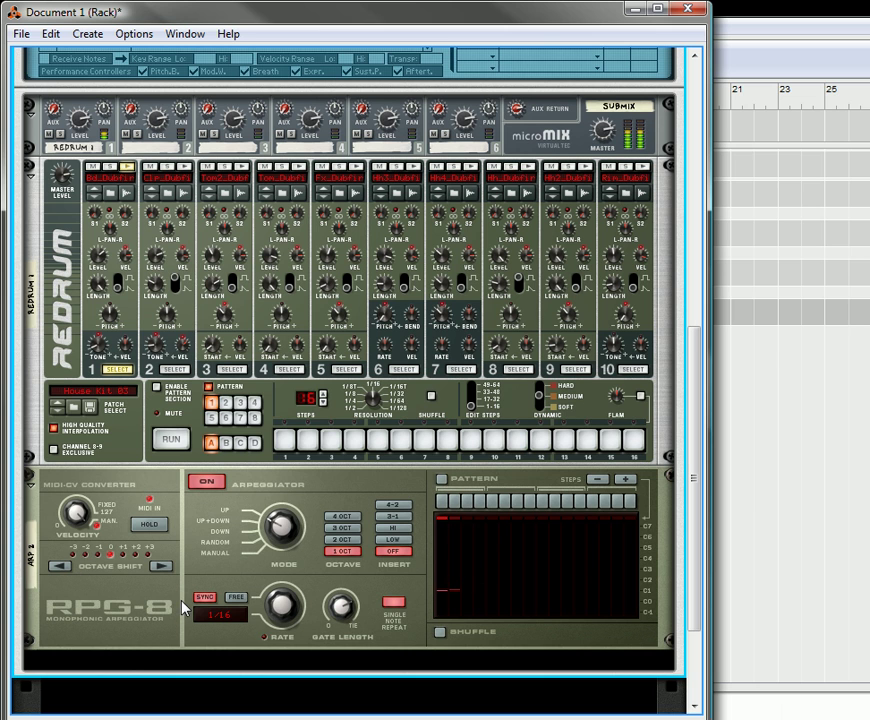
{"action": "left_click", "coordinate": [354, 539]}
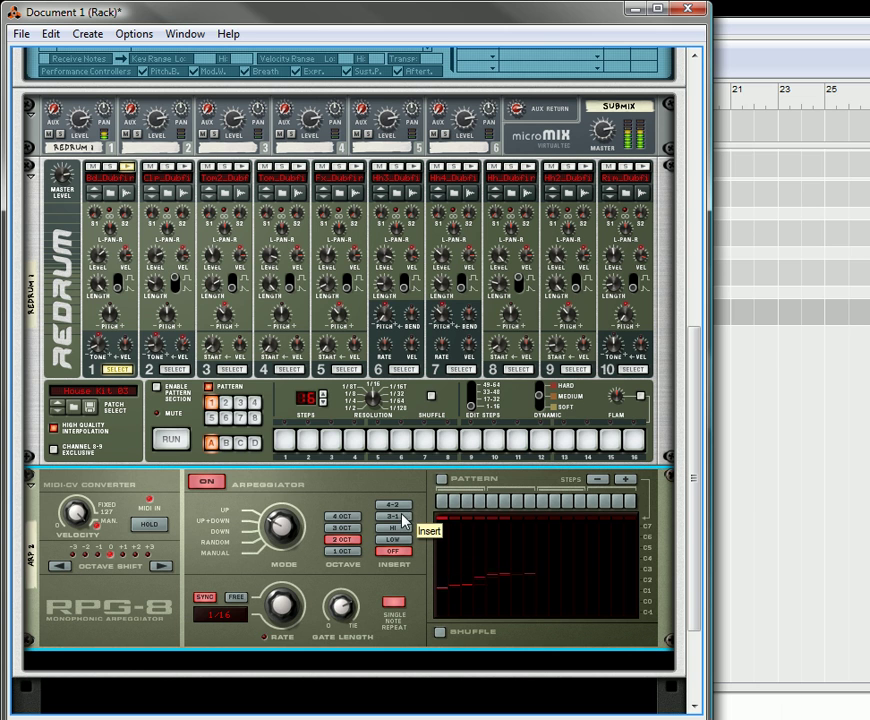
{"action": "left_click", "coordinate": [399, 506]}
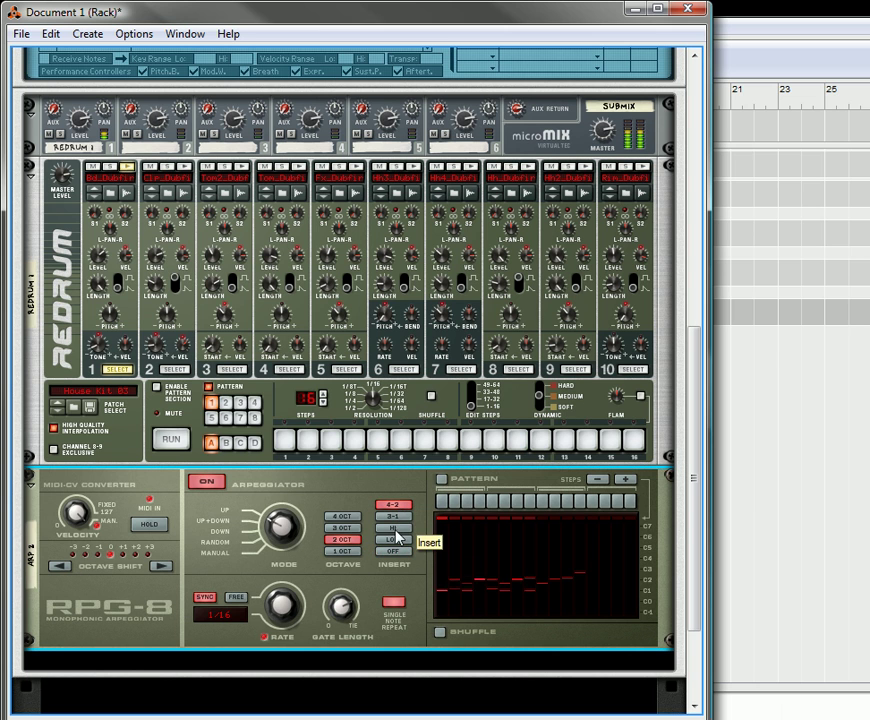
Try octave shifts of -3 and +3 on Arp 2, and set Redrum channel 1's Pitch CV trim to 127.
{"action": "left_click", "coordinate": [84, 556]}
{"action": "left_click", "coordinate": [78, 560]}
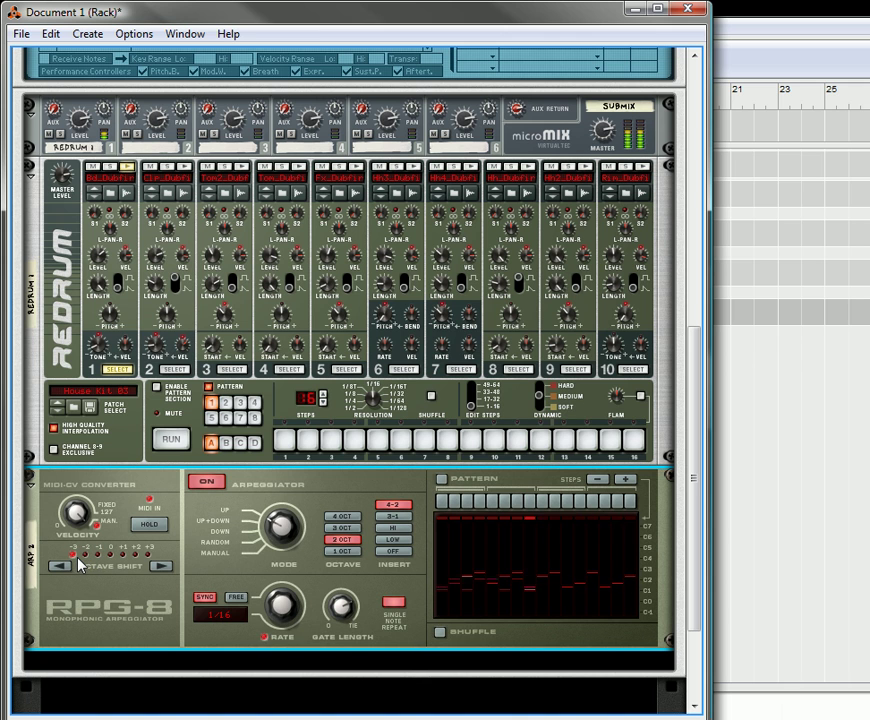
{"action": "left_click", "coordinate": [141, 563]}
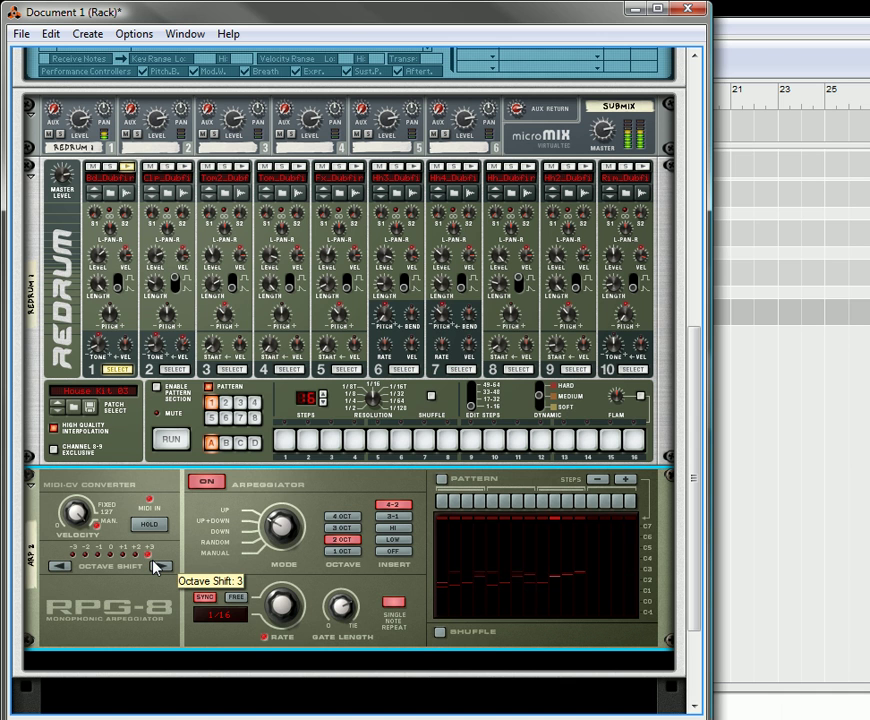
{"action": "key", "text": "Tab"}
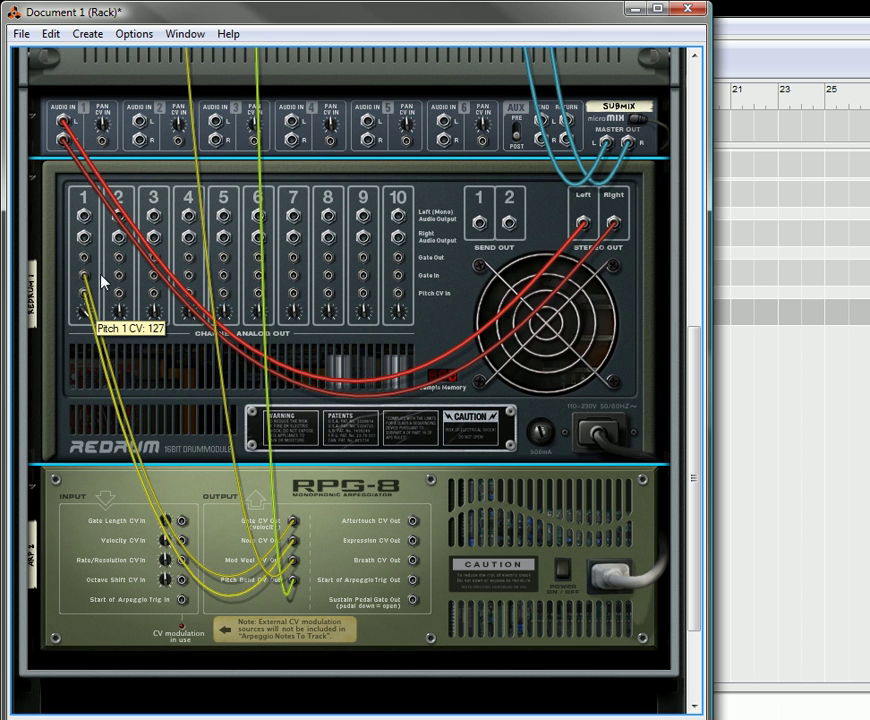
{"action": "key", "text": "Tab"}
Try octave shifts from +1 down to -2 on Arp 2, return the shift to 0 and set the range to 4 Oct.
{"action": "left_click", "coordinate": [125, 554]}
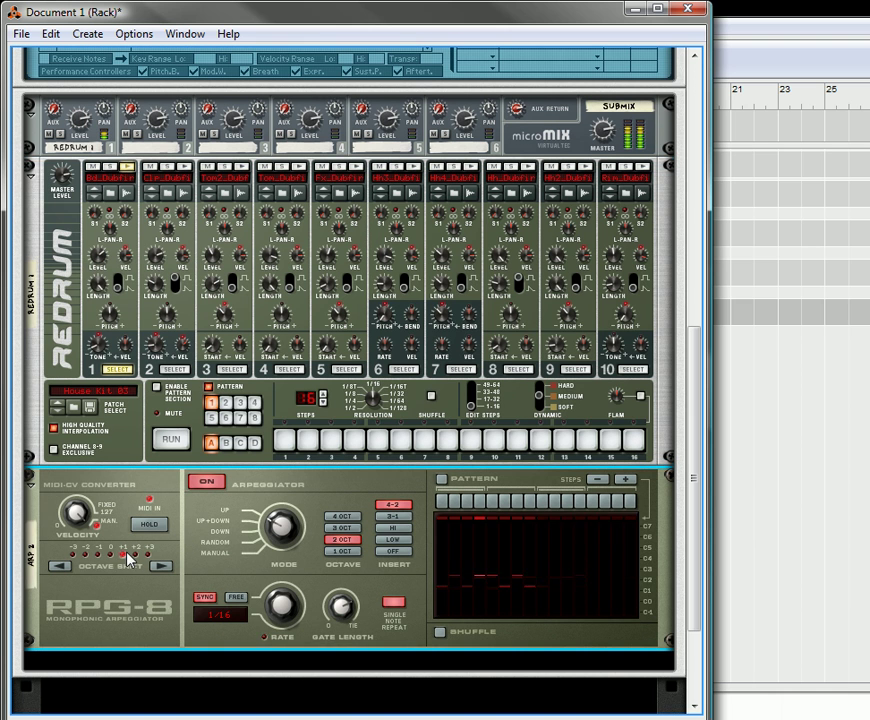
{"action": "left_click", "coordinate": [111, 555]}
{"action": "left_click", "coordinate": [97, 555]}
{"action": "left_click", "coordinate": [86, 555]}
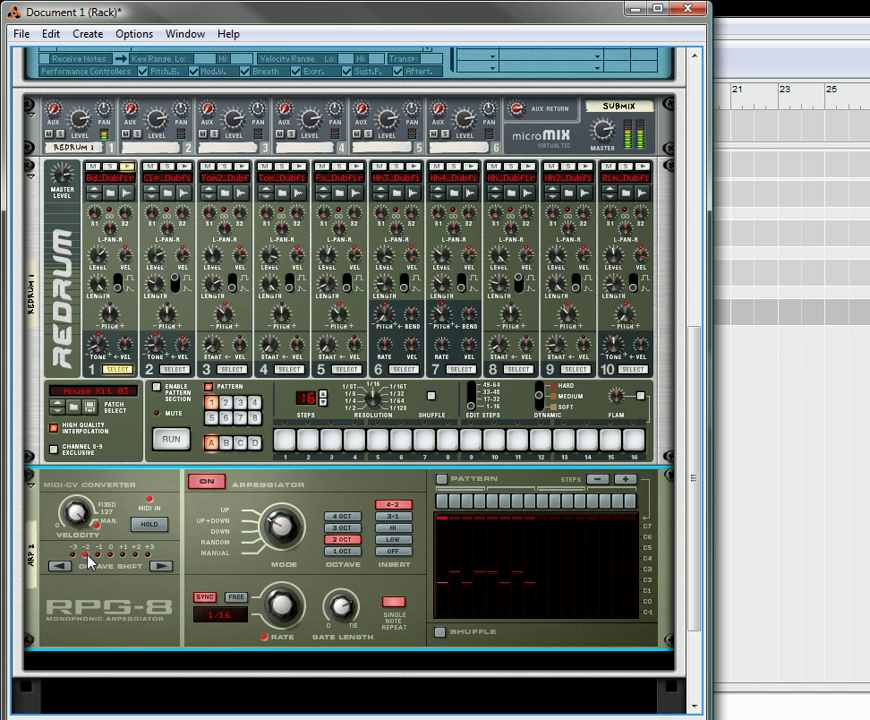
{"action": "left_click", "coordinate": [342, 516]}
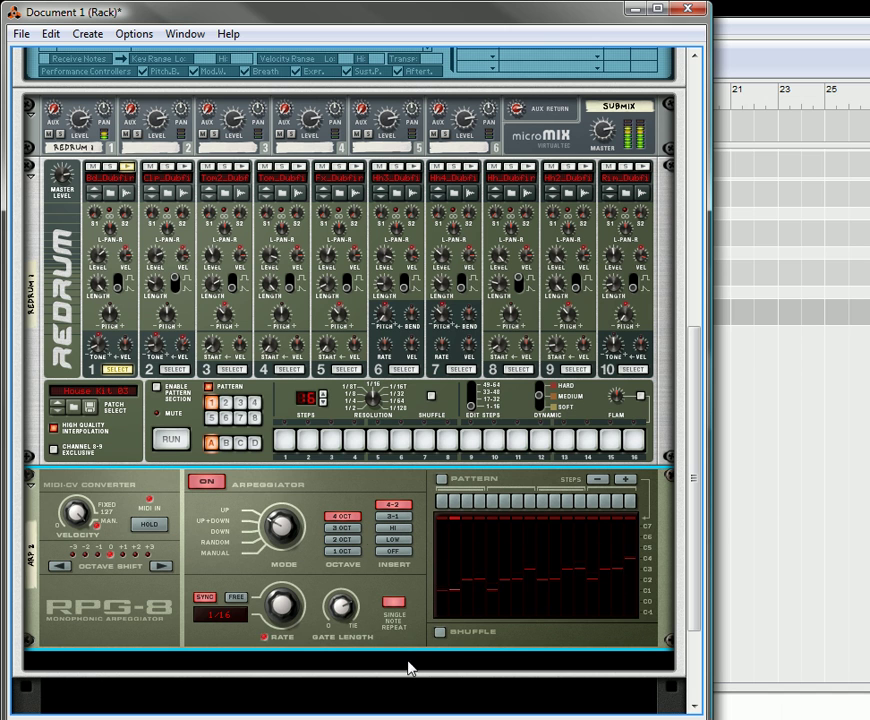
Add three more RPG-8 arpeggiators inside Combinator 2, below Arp 2.
{"action": "scroll", "coordinate": [315, 487], "scroll_direction": "down", "scroll_amount": 3}
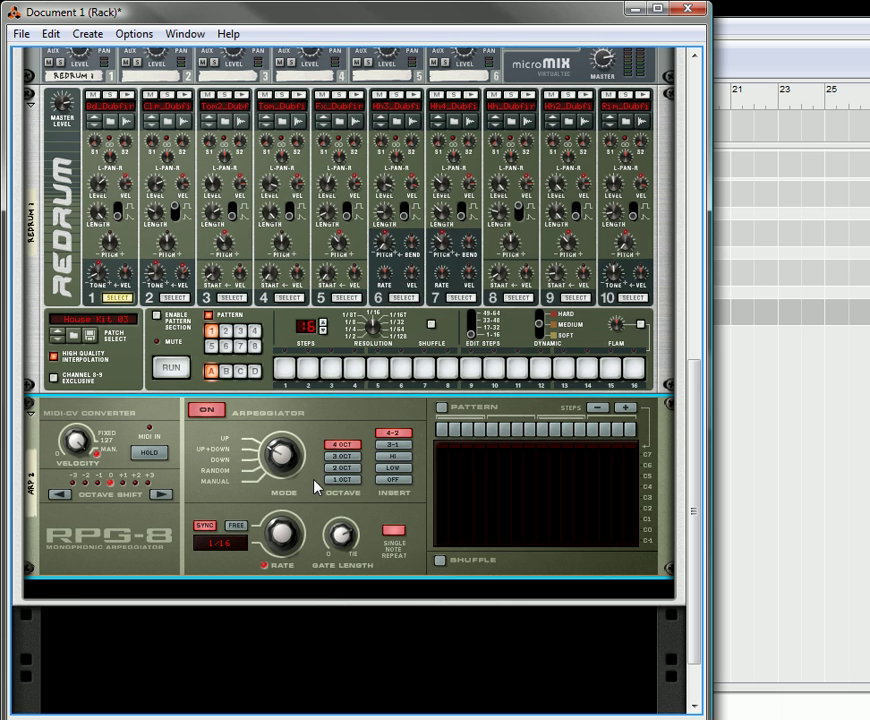
{"action": "right_click", "coordinate": [334, 596]}
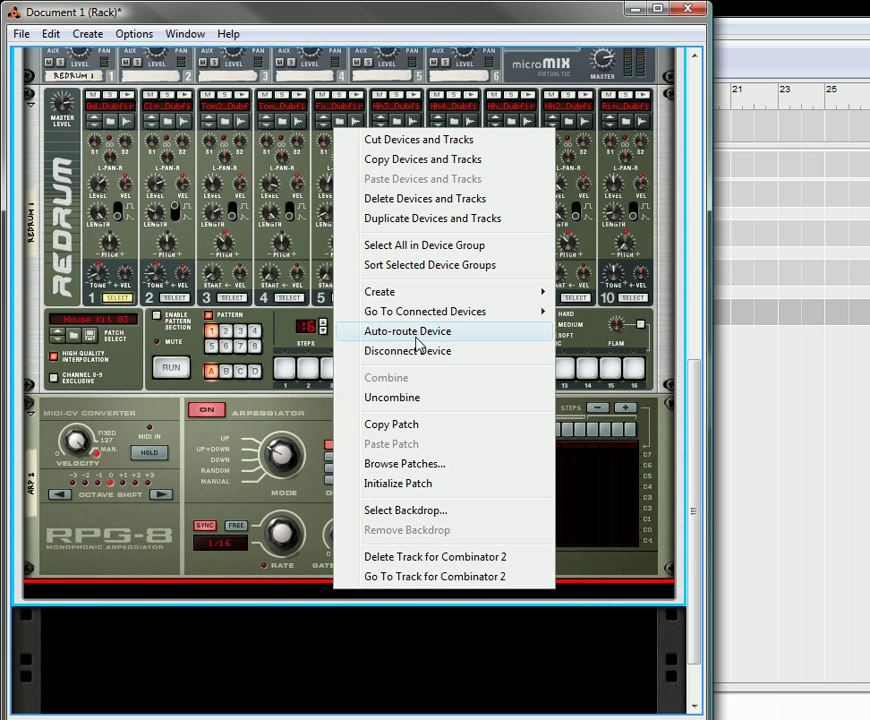
{"action": "left_click", "coordinate": [86, 33]}
{"action": "left_click", "coordinate": [154, 719]}
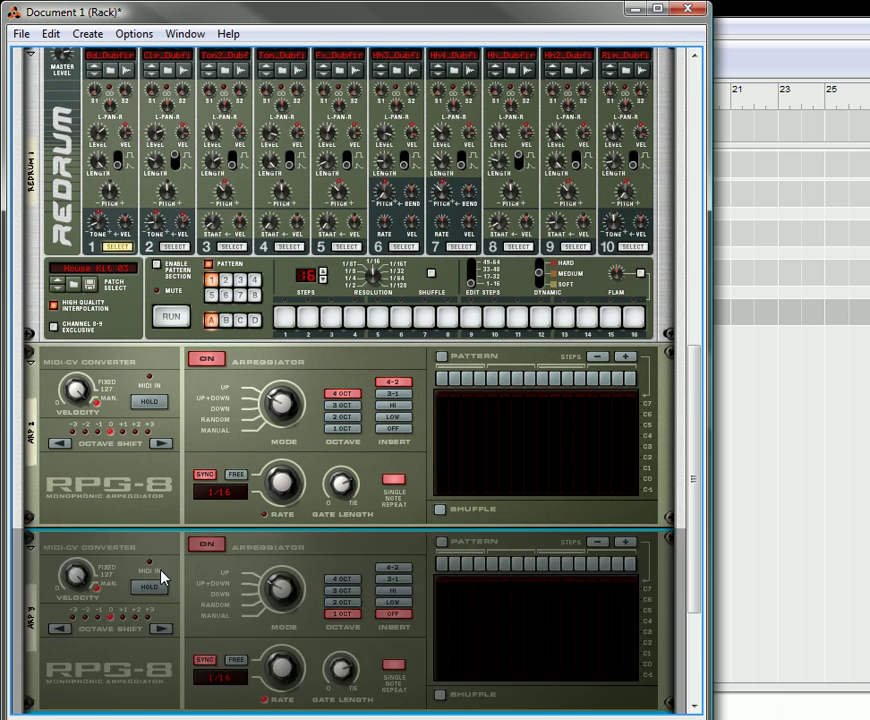
{"action": "scroll", "coordinate": [162, 578], "scroll_direction": "down", "scroll_amount": 3}
{"action": "left_click", "coordinate": [87, 33]}
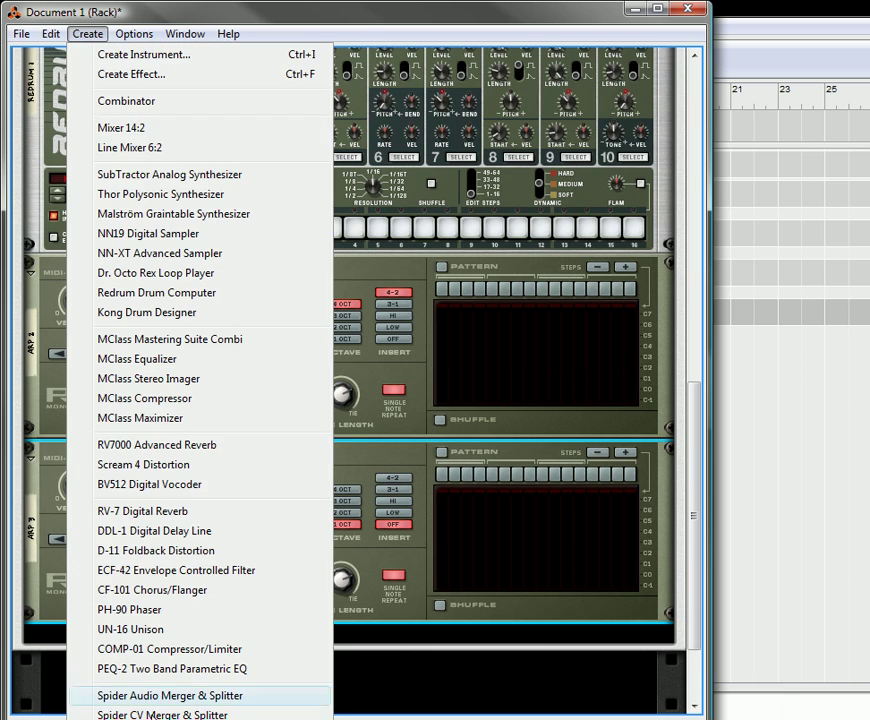
{"action": "left_click", "coordinate": [150, 719]}
{"action": "left_click", "coordinate": [90, 34]}
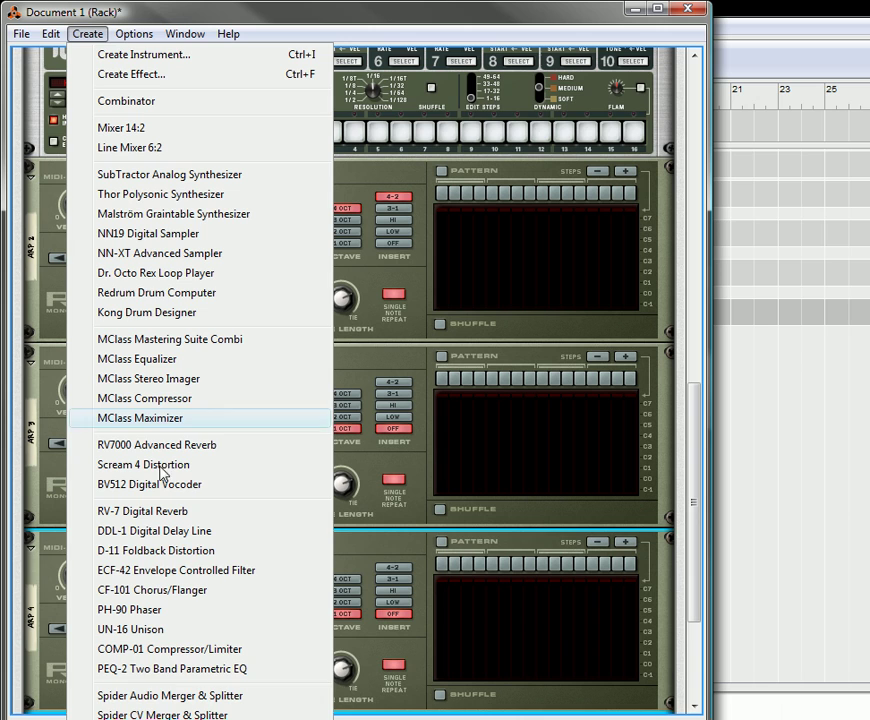
{"action": "left_click", "coordinate": [200, 716]}
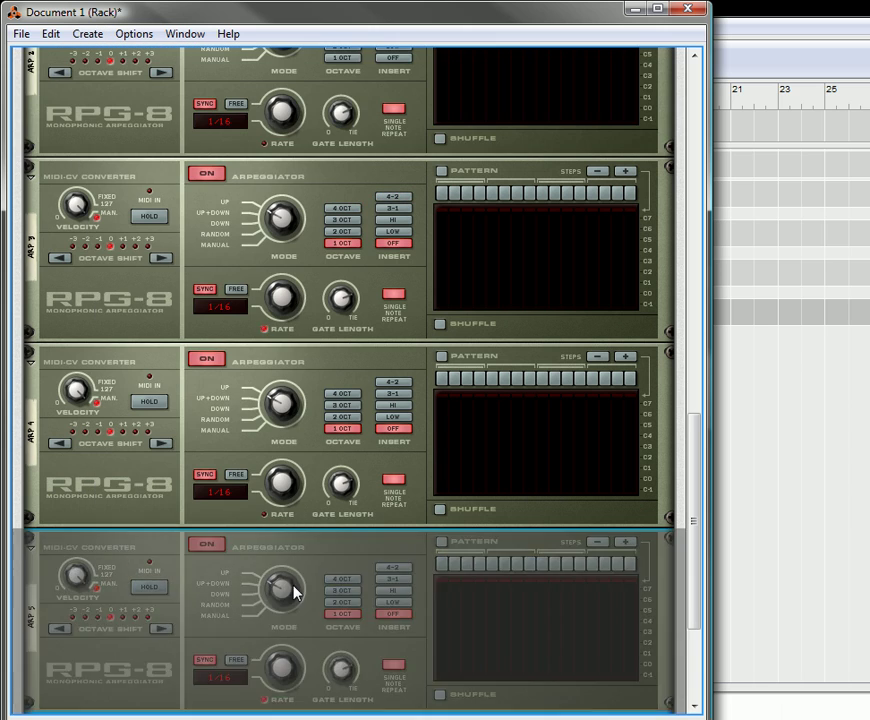
Fold Arp 2 and cable the Gate and Note CV outputs of Arps 3, 4 and 5 to separate Redrum channels' gate and pitch inputs, starting at channel 2.
{"action": "key", "text": "Tab"}
{"action": "scroll", "coordinate": [172, 507], "scroll_direction": "up", "scroll_amount": 6}
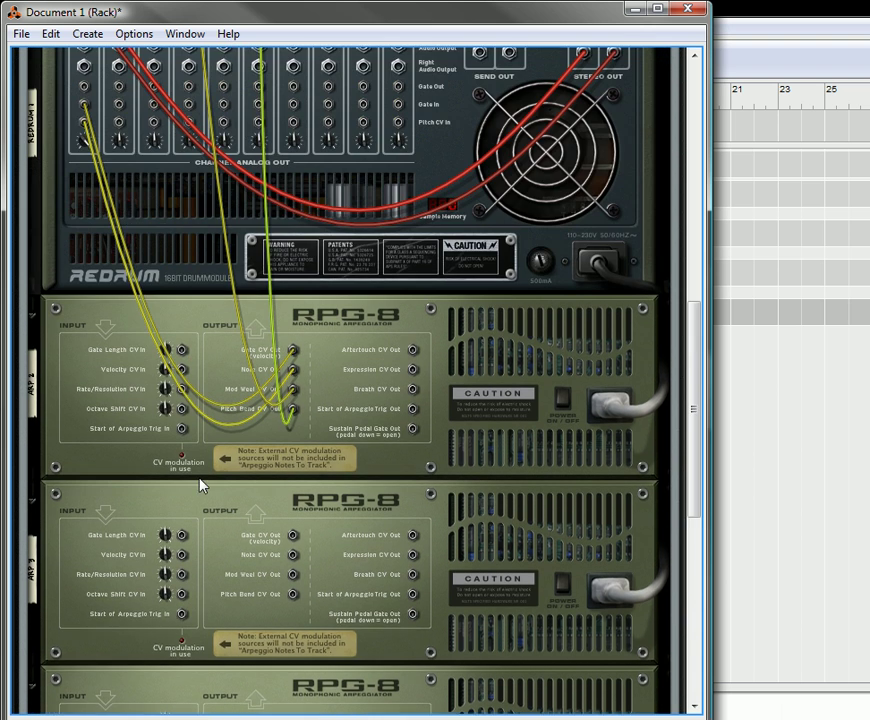
{"action": "left_click", "coordinate": [32, 405]}
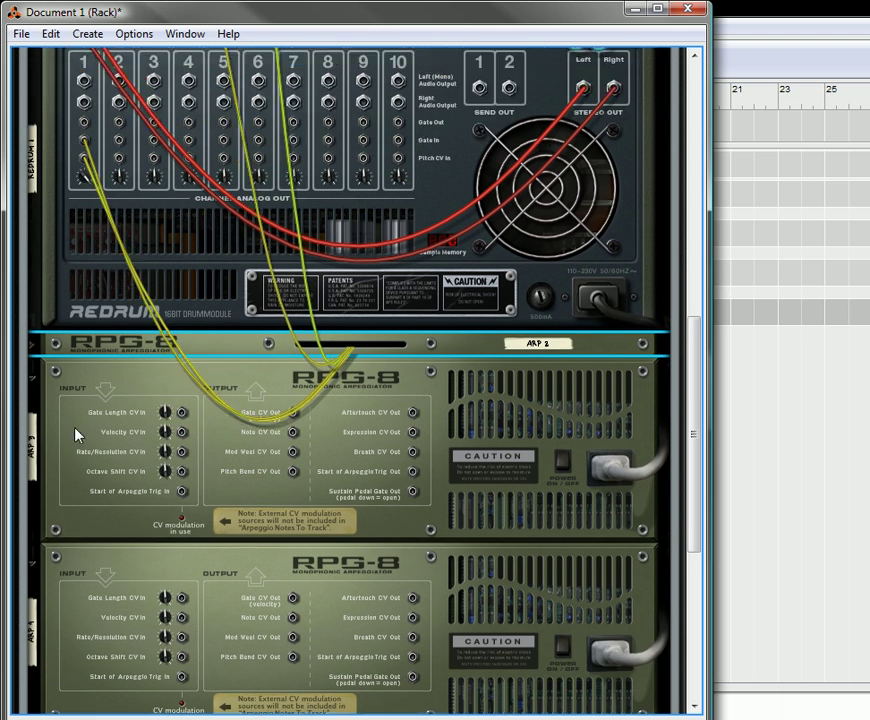
{"action": "mouse_move", "coordinate": [294, 397]}
{"action": "left_mouse_down"}
{"action": "mouse_move", "coordinate": [147, 363]}
{"action": "mouse_move", "coordinate": [105, 140]}
{"action": "mouse_move", "coordinate": [119, 124]}
{"action": "mouse_move", "coordinate": [171, 311]}
{"action": "mouse_move", "coordinate": [317, 459]}
{"action": "mouse_move", "coordinate": [297, 420]}
{"action": "left_mouse_up"}
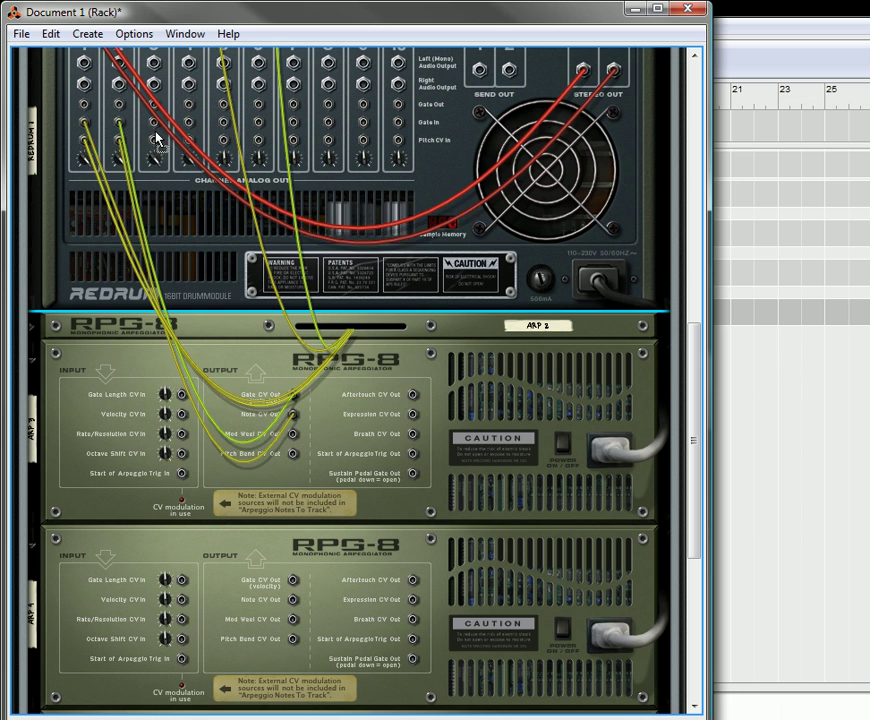
{"action": "left_click_drag", "start_coordinate": [154, 123], "coordinate": [194, 229]}
{"action": "scroll", "coordinate": [278, 470], "scroll_direction": "down", "scroll_amount": 6}
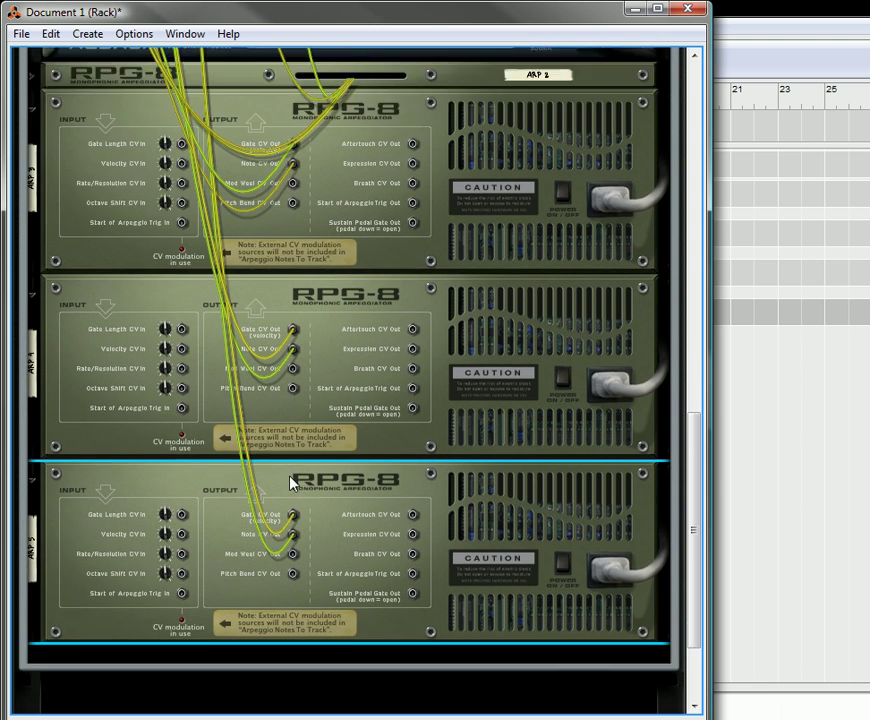
{"action": "scroll", "coordinate": [289, 478], "scroll_direction": "down", "scroll_amount": 1}
{"action": "scroll", "coordinate": [295, 416], "scroll_direction": "up", "scroll_amount": 1}
Return to the rack's front, start playback, and set the octave shift to -2 on Arp 4 and +2 on Arp 5.
{"action": "key", "text": "Tab"}
{"action": "scroll", "coordinate": [287, 464], "scroll_direction": "down", "scroll_amount": 1}
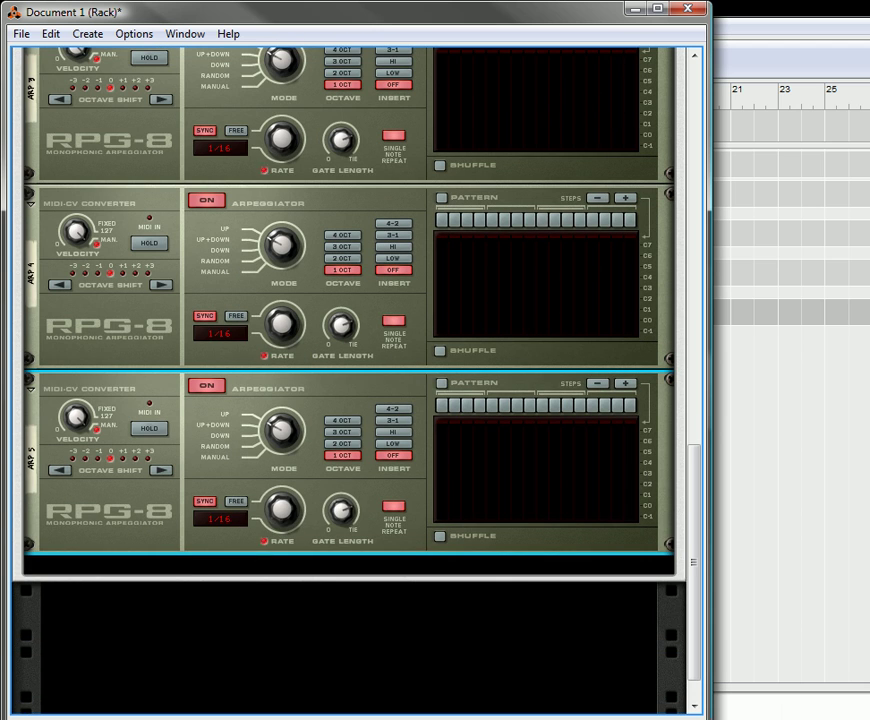
{"action": "scroll", "coordinate": [166, 376], "scroll_direction": "up", "scroll_amount": 3}
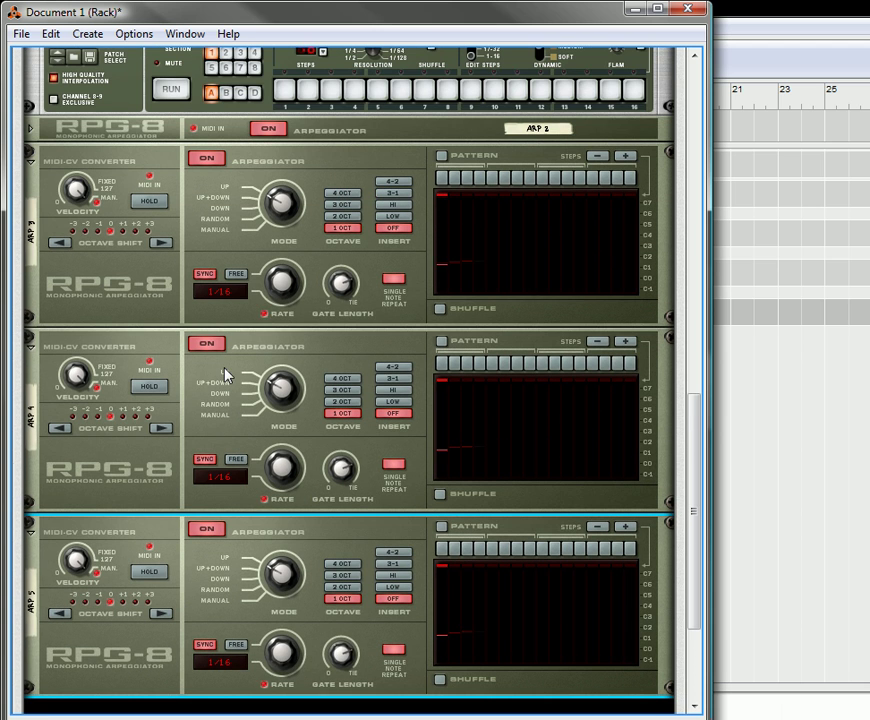
{"action": "left_click", "coordinate": [91, 423]}
{"action": "left_click", "coordinate": [88, 610]}
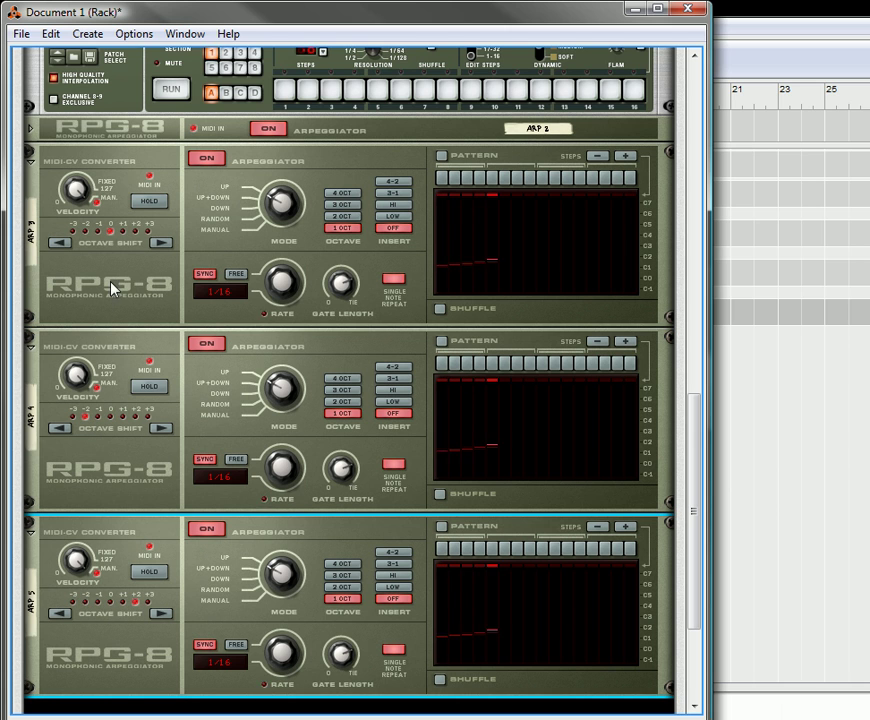
Adjust the gate lengths of Arp 3 and Arp 5, and set Arp 4's gate length to 107.
{"action": "left_click", "coordinate": [343, 470]}
{"action": "left_click", "coordinate": [346, 643]}
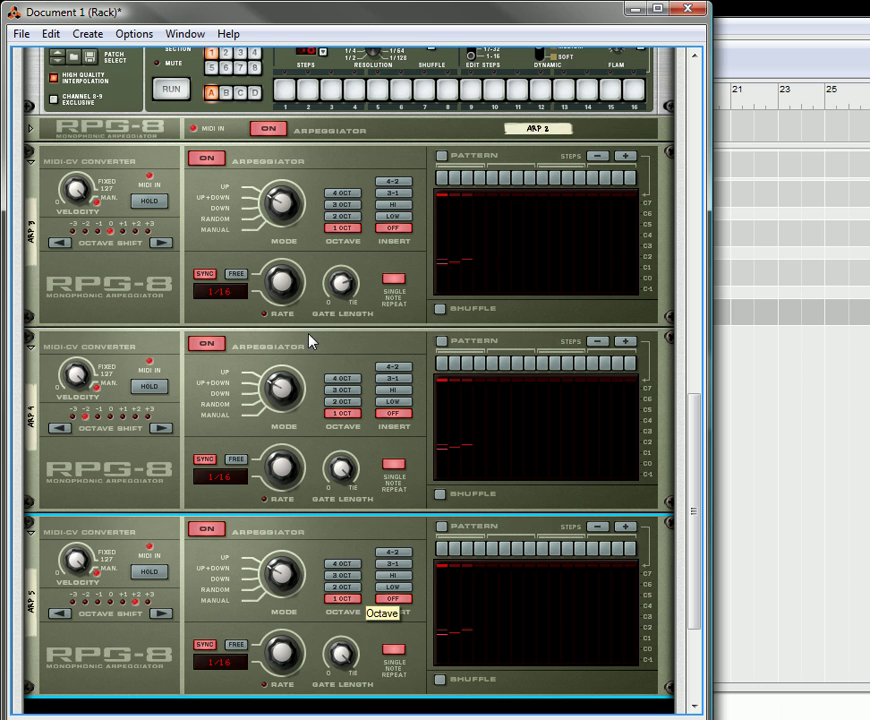
{"action": "left_click", "coordinate": [360, 316]}
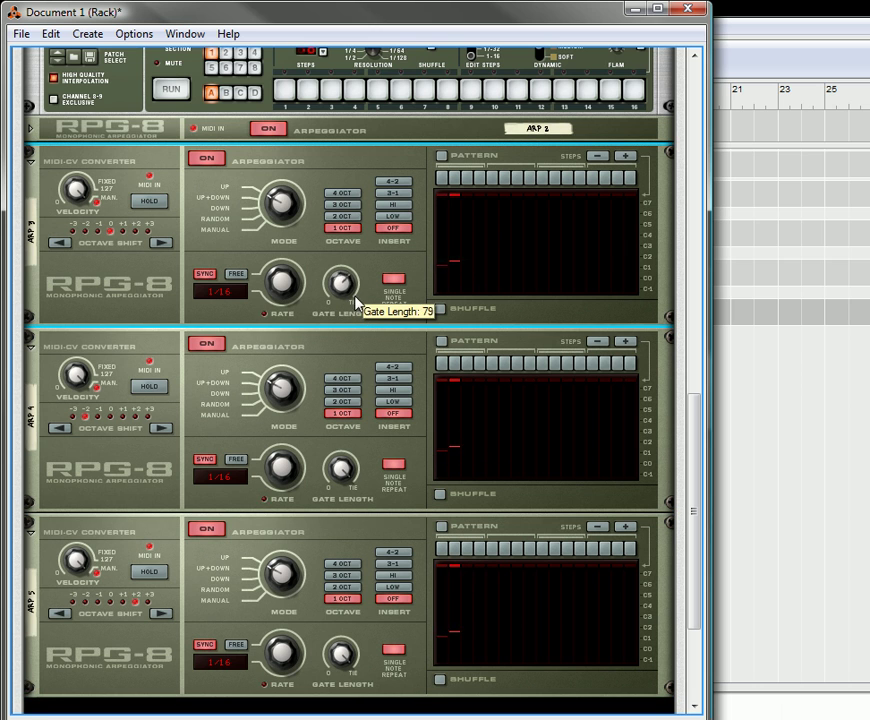
{"action": "left_click", "coordinate": [350, 492]}
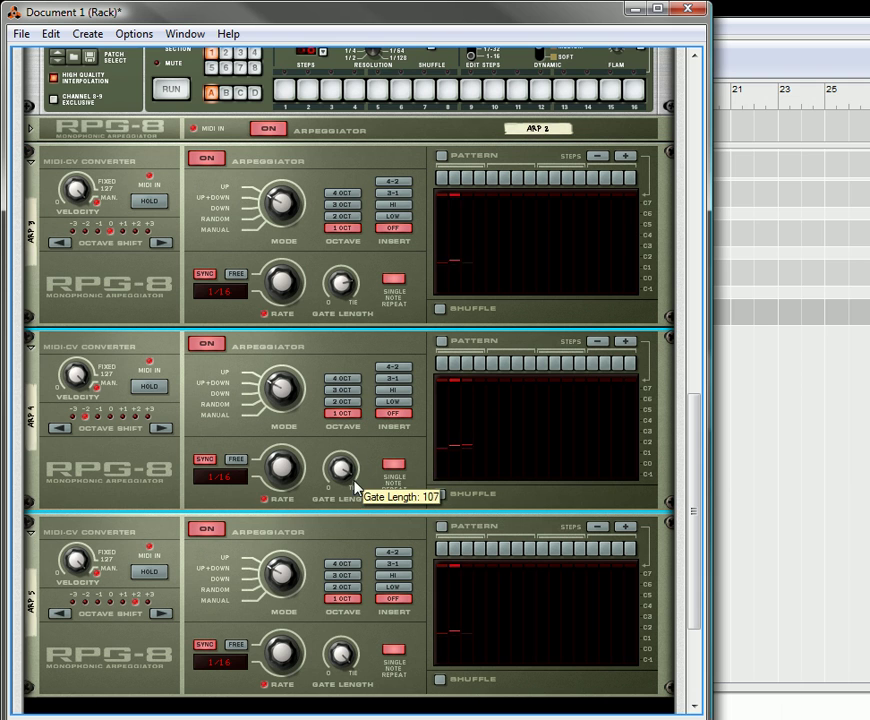
Set Arp 4 to a free-running 3.2 Hz rate, and Arp 5 to a synced 1/128 rate, 2 Oct range and 3-1 insert.
{"action": "left_click", "coordinate": [236, 459]}
{"action": "left_click_drag", "start_coordinate": [265, 478], "coordinate": [299, 512]}
{"action": "left_click_drag", "start_coordinate": [282, 651], "coordinate": [307, 607]}
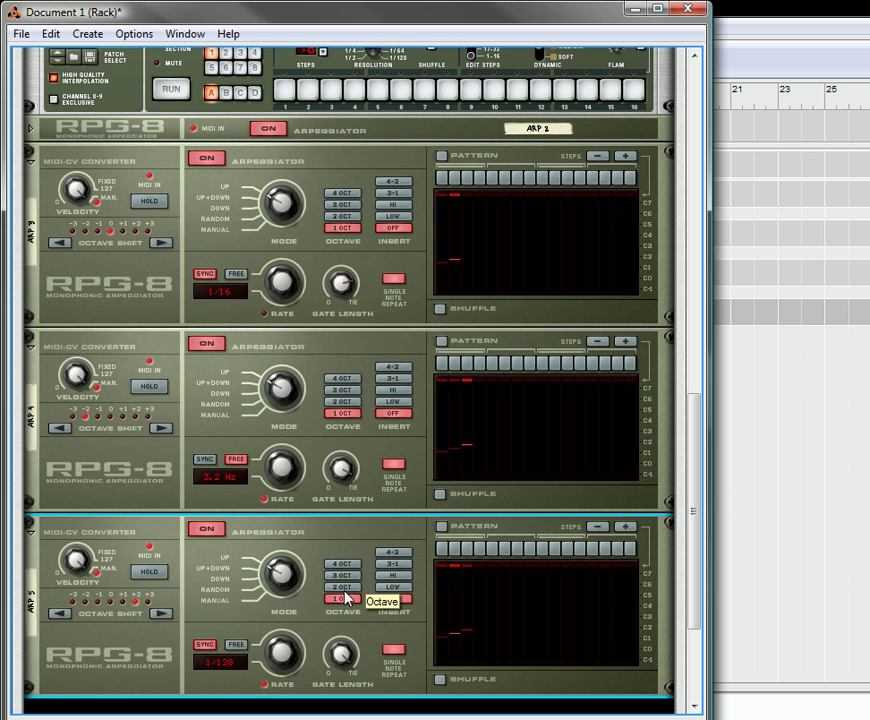
{"action": "left_click", "coordinate": [342, 587]}
{"action": "left_click", "coordinate": [397, 566]}
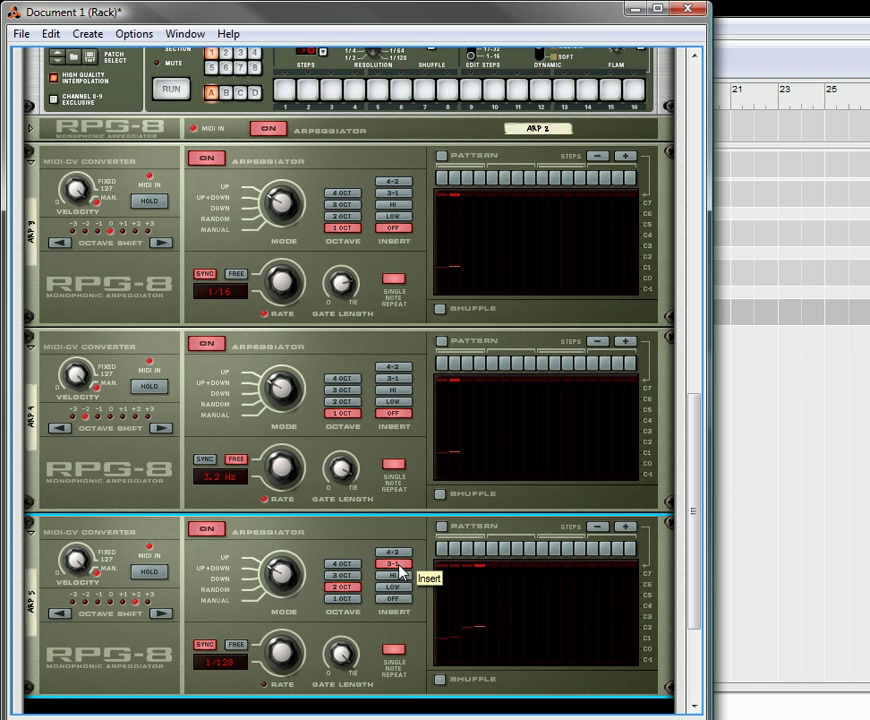
Turn on shuffle for Arps 5, 4 and 3, and unfold Arp 2.
{"action": "left_click", "coordinate": [440, 679]}
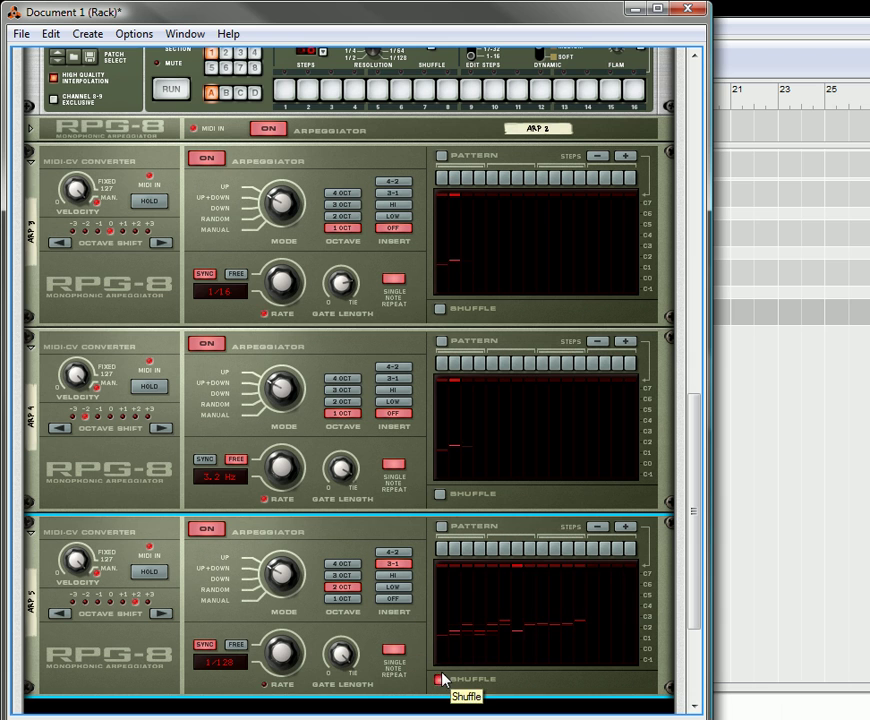
{"action": "left_click", "coordinate": [440, 494]}
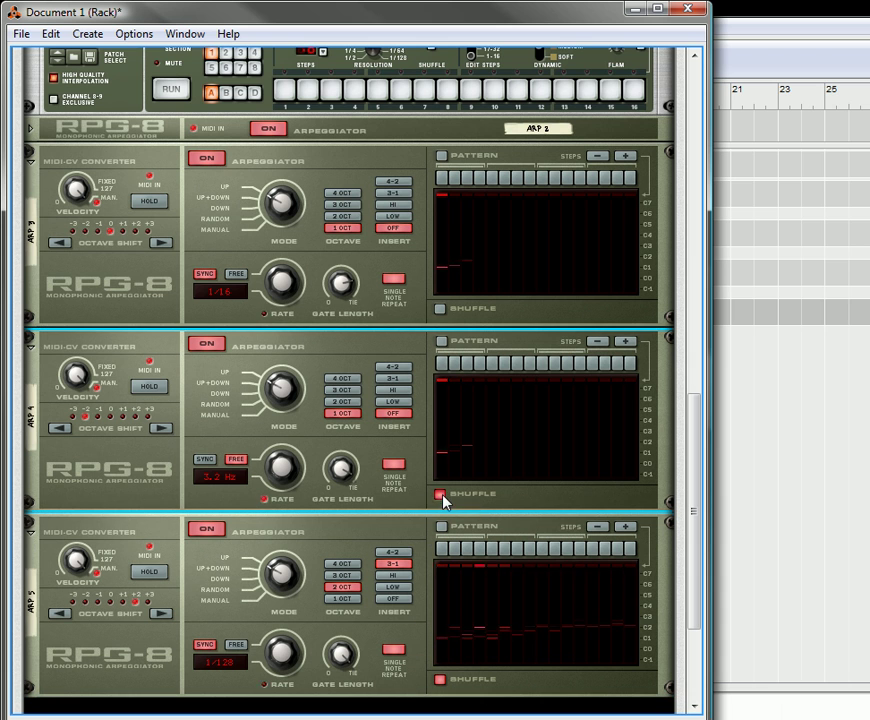
{"action": "left_click", "coordinate": [440, 307]}
{"action": "scroll", "coordinate": [130, 195], "scroll_direction": "up", "scroll_amount": 2}
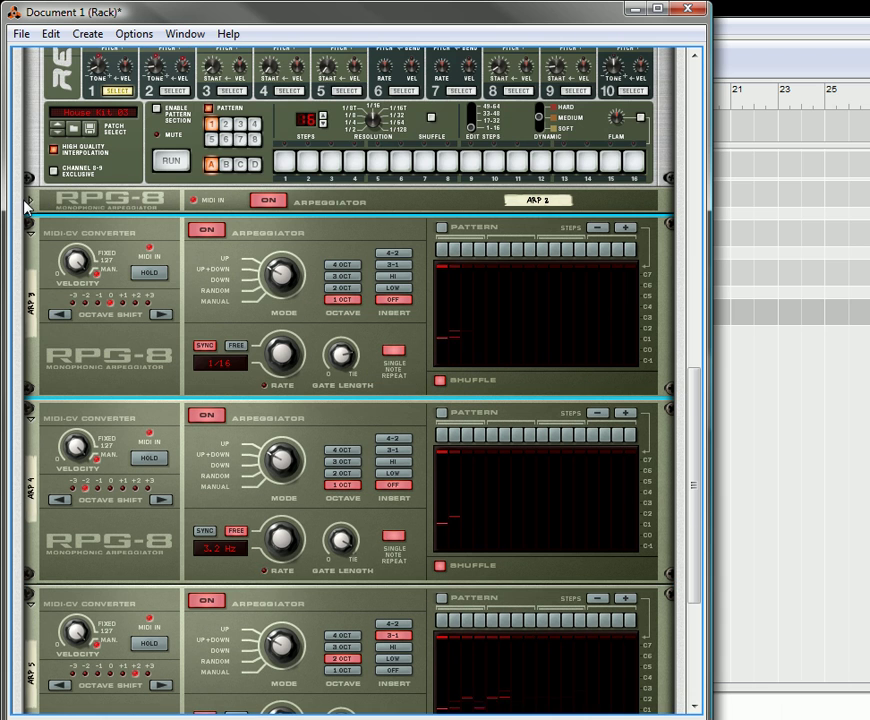
{"action": "left_click", "coordinate": [27, 204]}
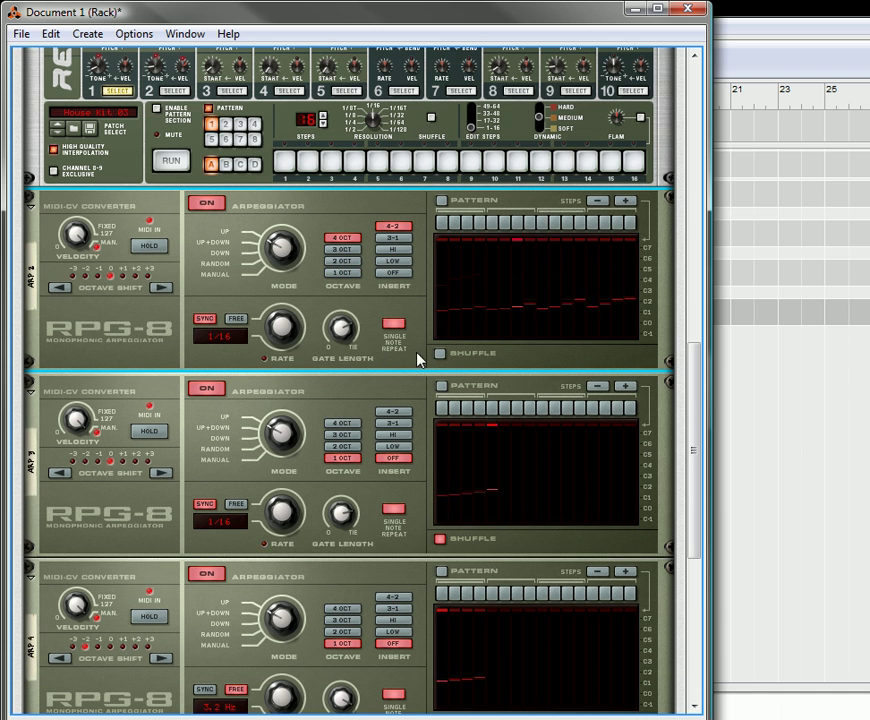
Turn on shuffle for Arp 2, and set the arpeggiator mode to Down on Arps 2 and 4 and Random on Arps 3 and 5.
{"action": "left_click", "coordinate": [440, 354]}
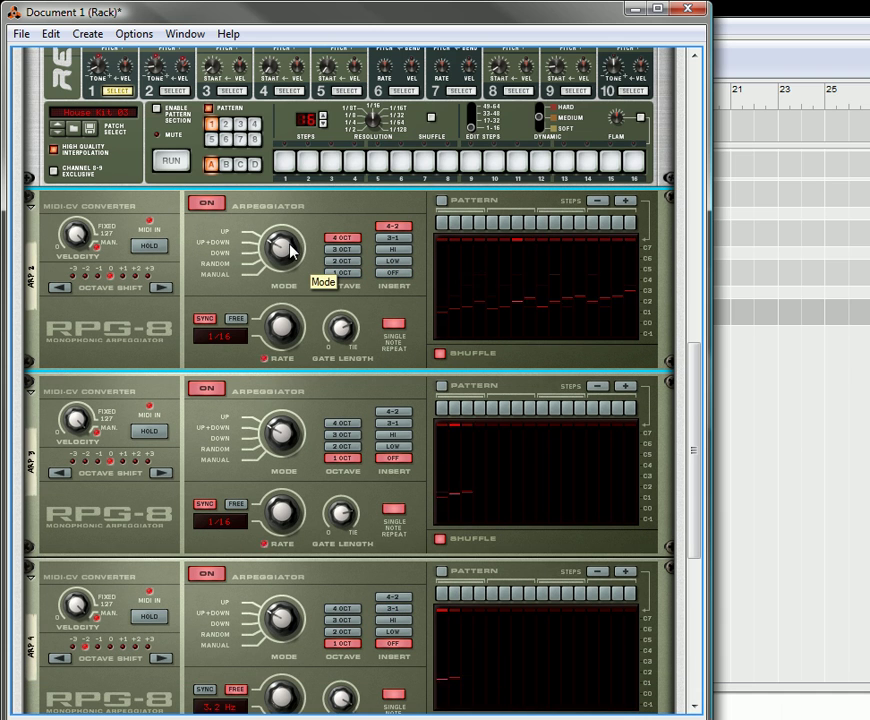
{"action": "left_click", "coordinate": [290, 460]}
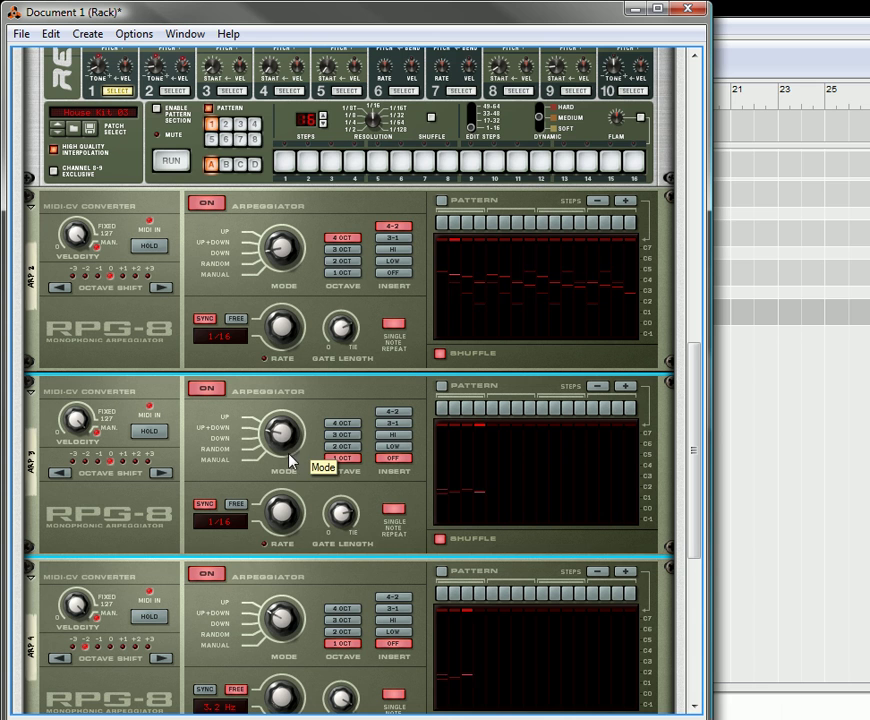
{"action": "left_click", "coordinate": [282, 617]}
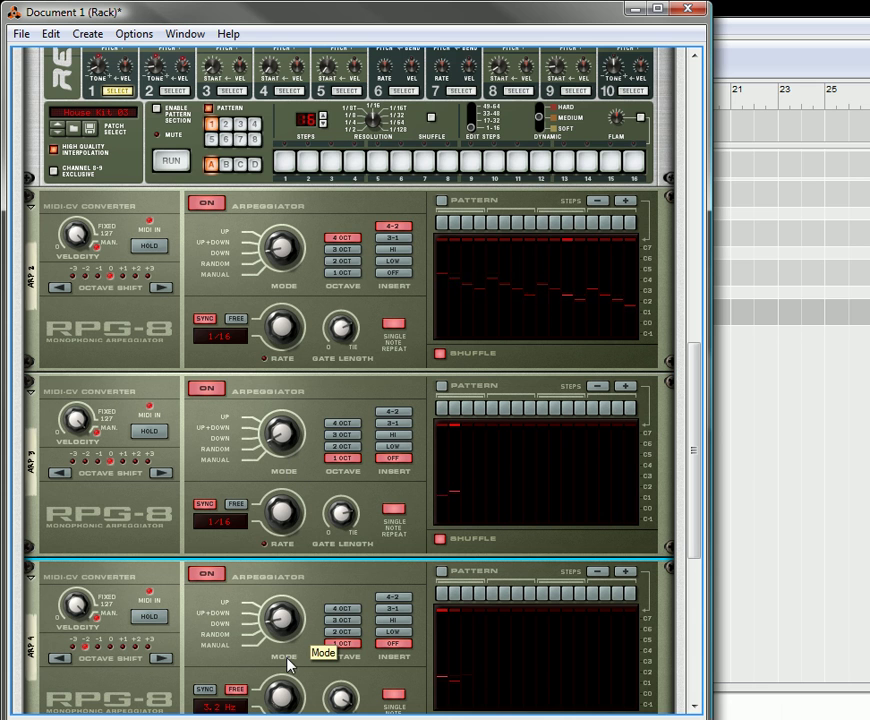
{"action": "scroll", "coordinate": [240, 590], "scroll_direction": "down", "scroll_amount": 5}
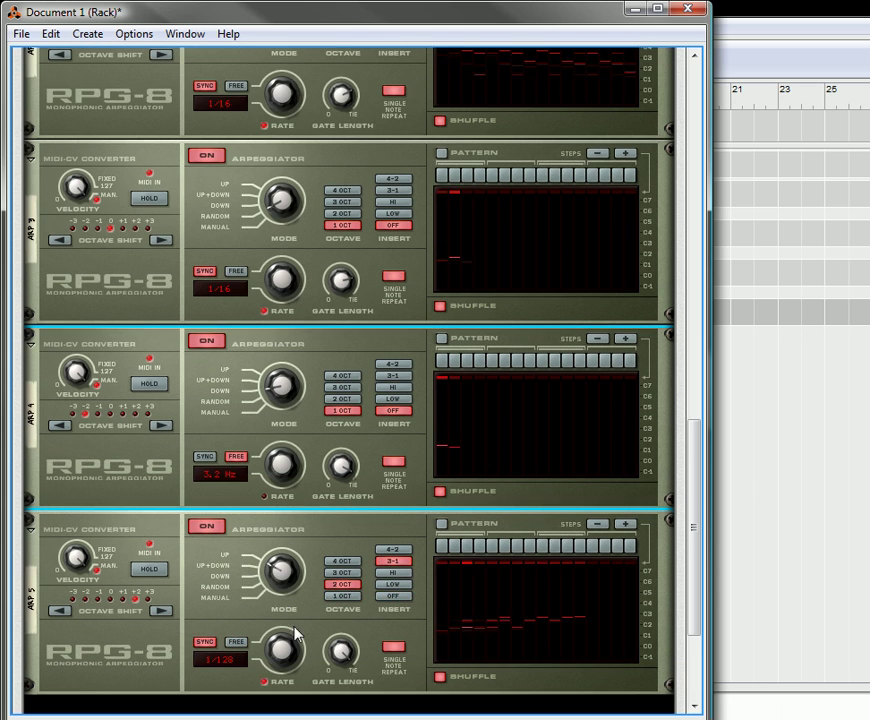
{"action": "left_click", "coordinate": [297, 630]}
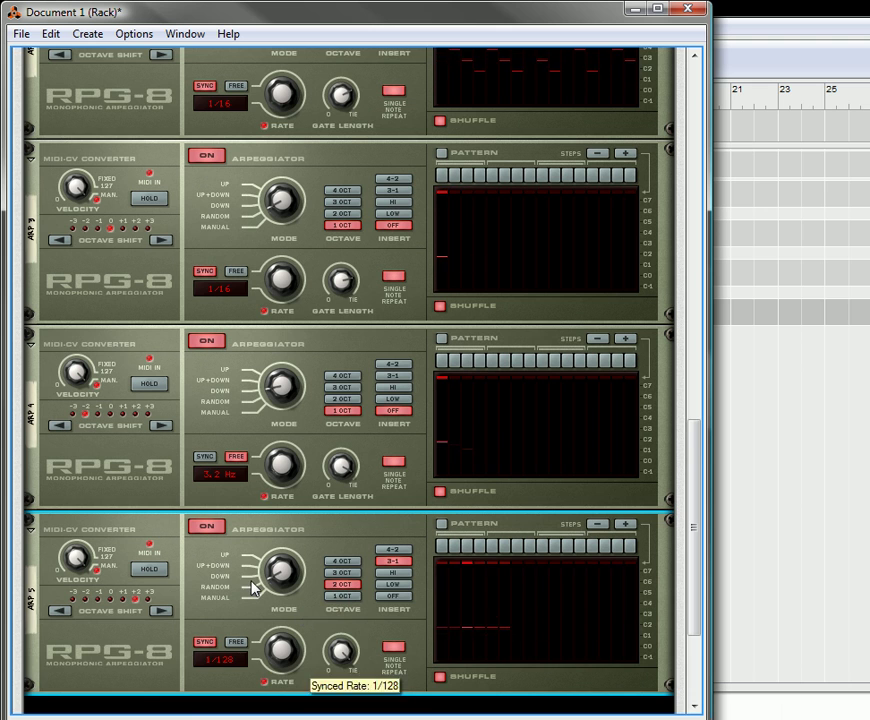
Set Arp 5's synced rate to 1/16 and raise Arp 4's free-running rate to 6.1 Hz.
{"action": "scroll", "coordinate": [240, 532], "scroll_direction": "up", "scroll_amount": 1}
{"action": "scroll", "coordinate": [271, 582], "scroll_direction": "down", "scroll_amount": 2}
{"action": "left_click_drag", "start_coordinate": [281, 619], "coordinate": [297, 680]}
{"action": "left_click", "coordinate": [285, 405]}
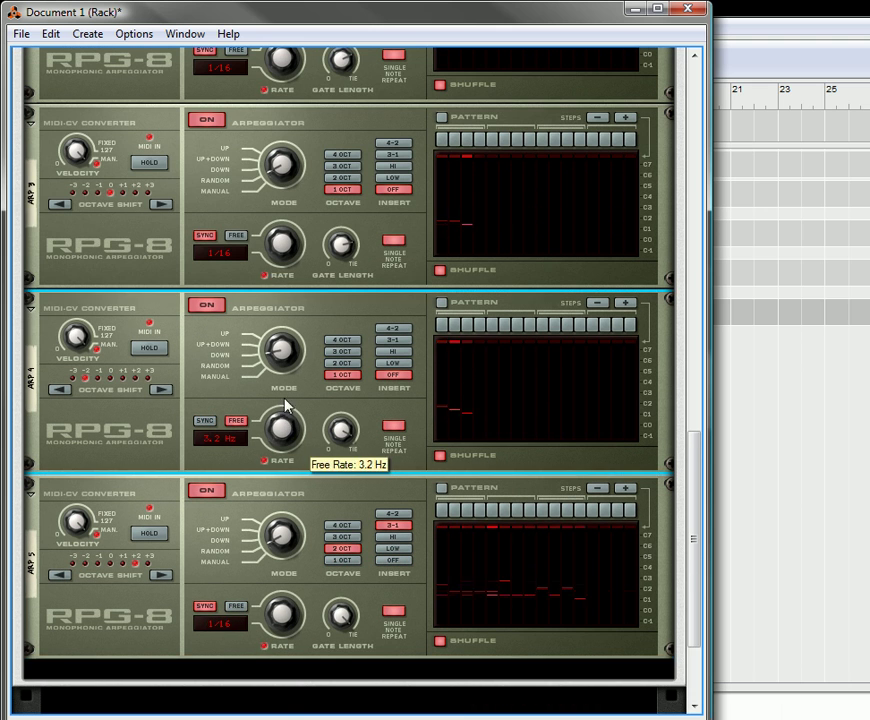
{"action": "left_click_drag", "start_coordinate": [285, 399], "coordinate": [275, 306]}
{"action": "left_click_drag", "start_coordinate": [286, 421], "coordinate": [287, 451]}
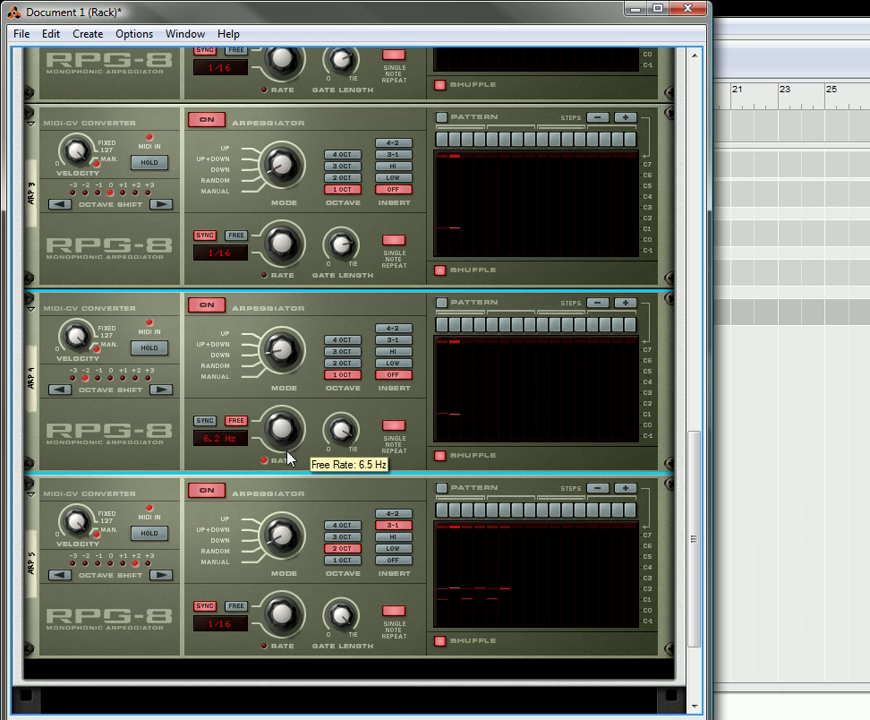
{"action": "scroll", "coordinate": [250, 287], "scroll_direction": "up", "scroll_amount": 5}
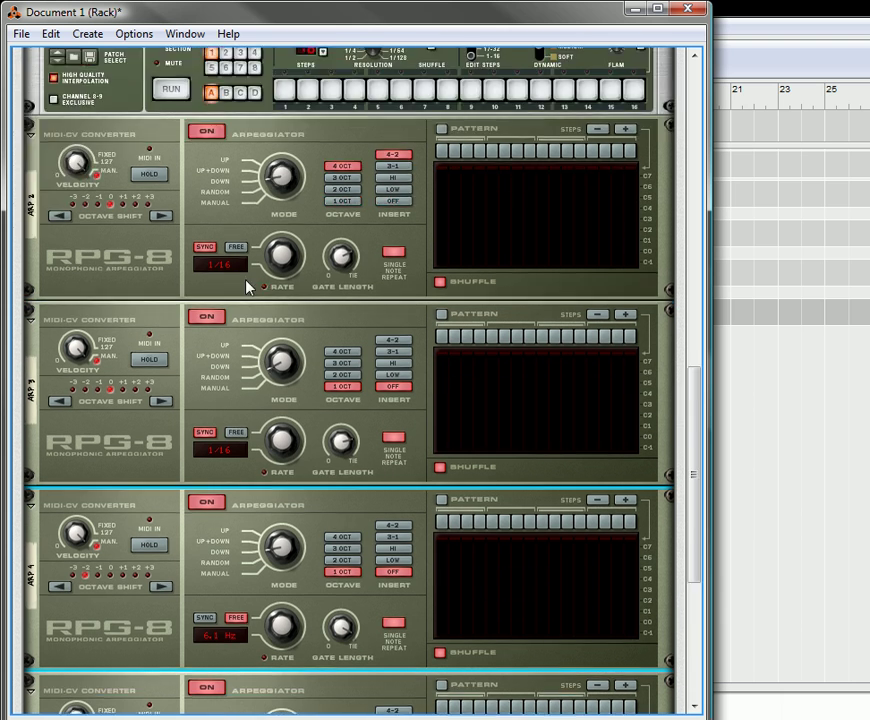
{"action": "scroll", "coordinate": [250, 287], "scroll_direction": "up", "scroll_amount": 8}
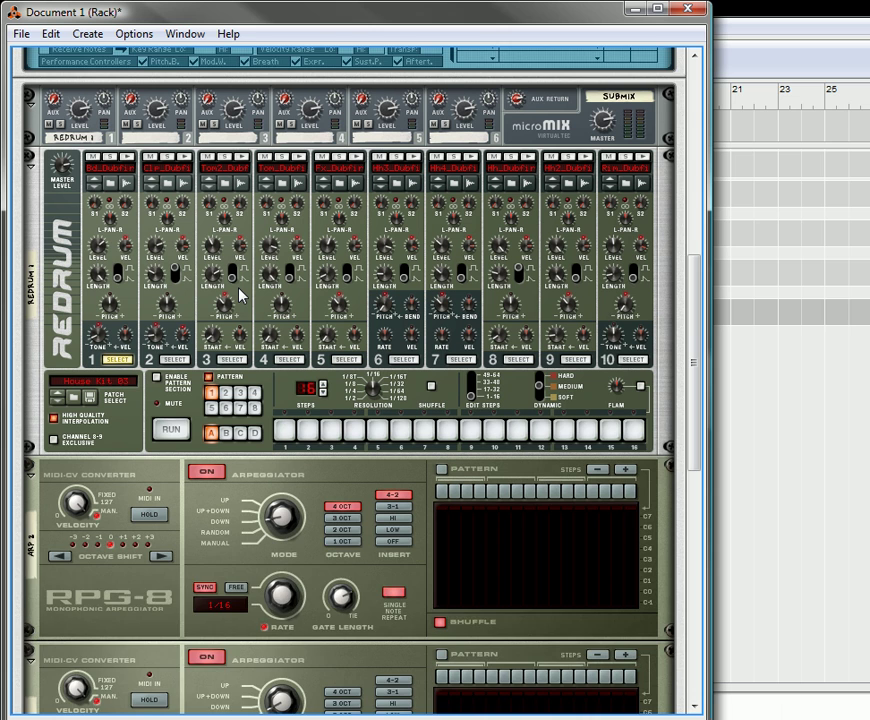
{"action": "scroll", "coordinate": [240, 294], "scroll_direction": "up", "scroll_amount": 1}
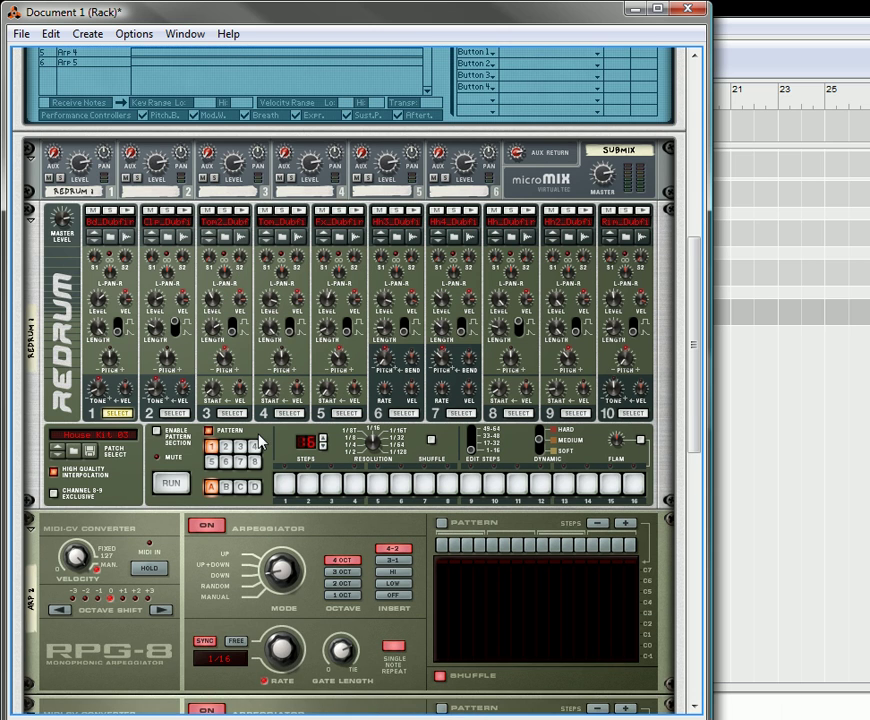
{"action": "scroll", "coordinate": [287, 364], "scroll_direction": "up", "scroll_amount": 2}
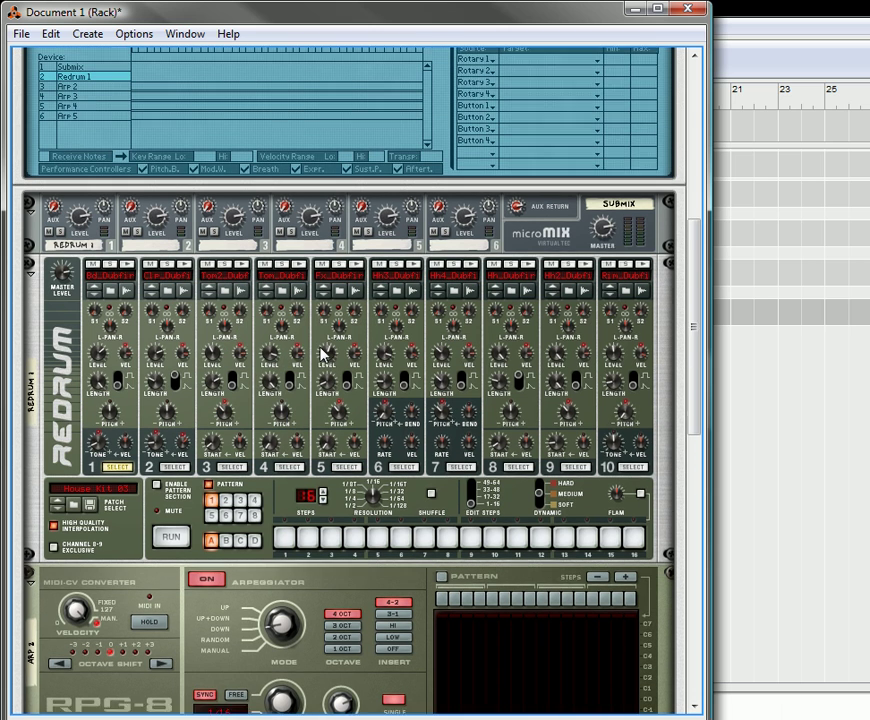